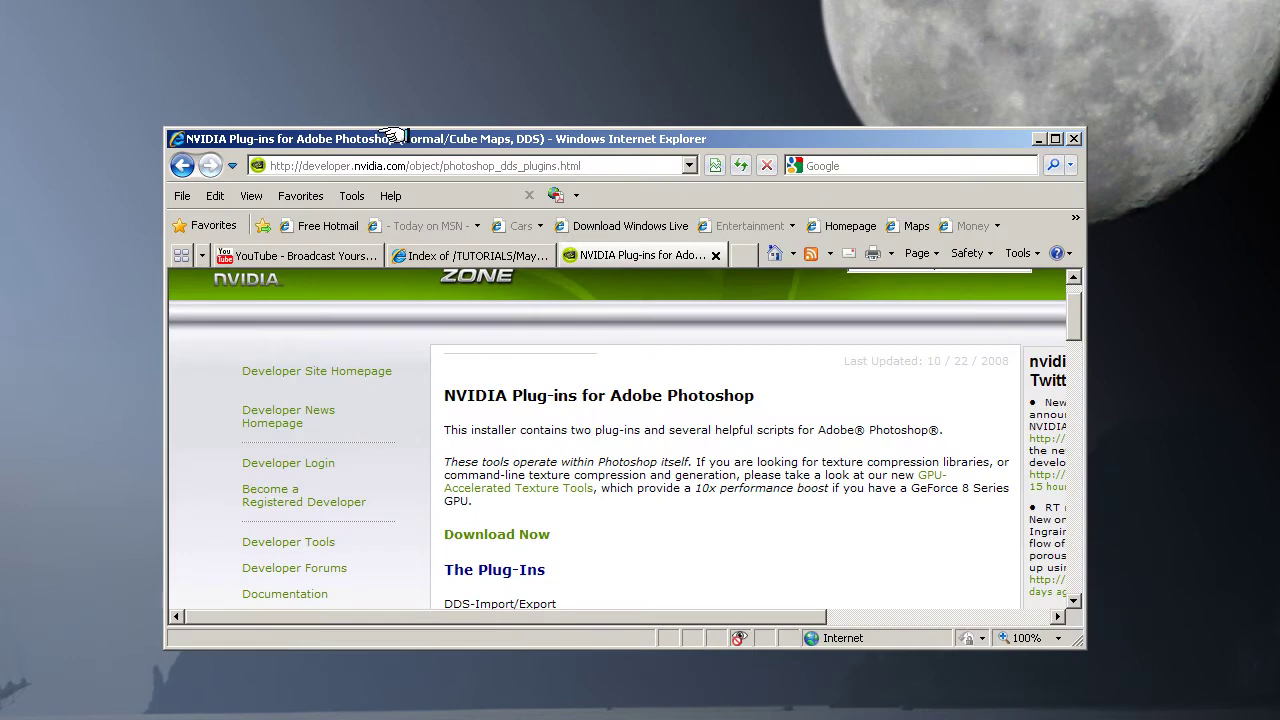
Step: Move the NVIDIA Plug-ins browser window up-left, enlarge it, and scroll the page slightly
{"action": "left_click_drag", "start_coordinate": [395, 136], "coordinate": [245, 37]}
{"action": "left_click_drag", "start_coordinate": [920, 543], "coordinate": [1265, 718]}
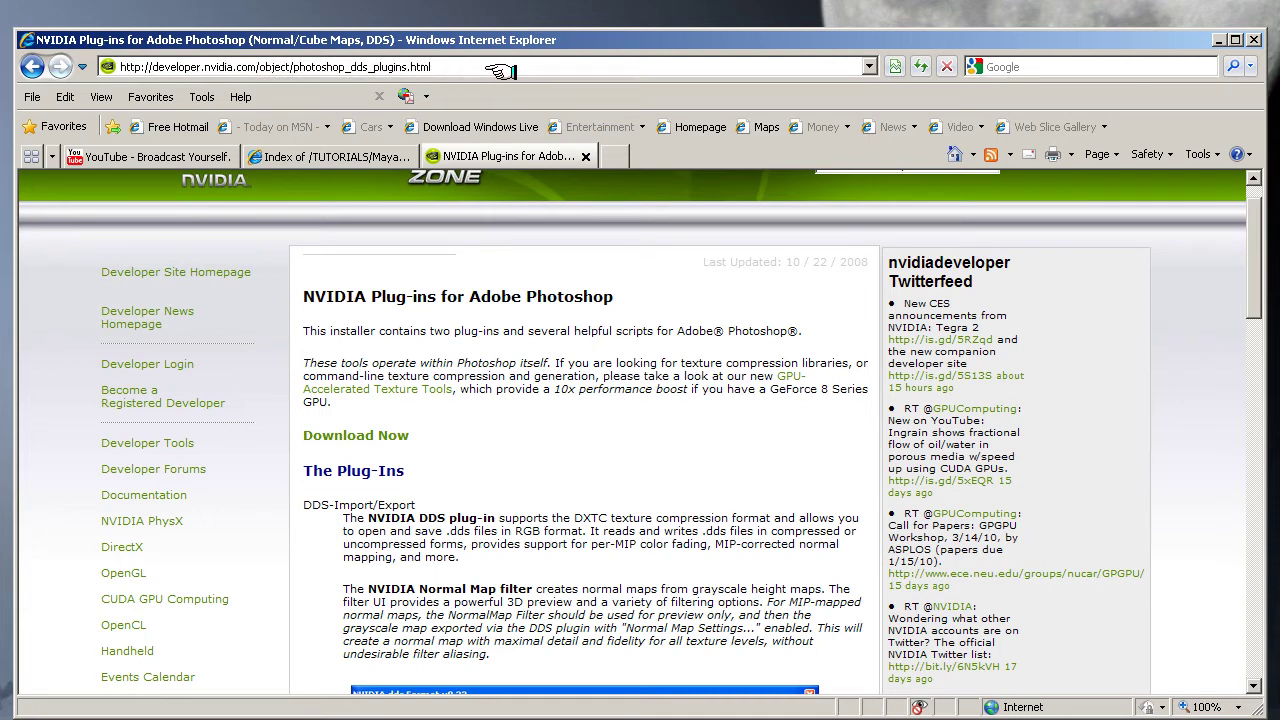
{"action": "left_click_drag", "start_coordinate": [1253, 294], "coordinate": [1243, 265]}
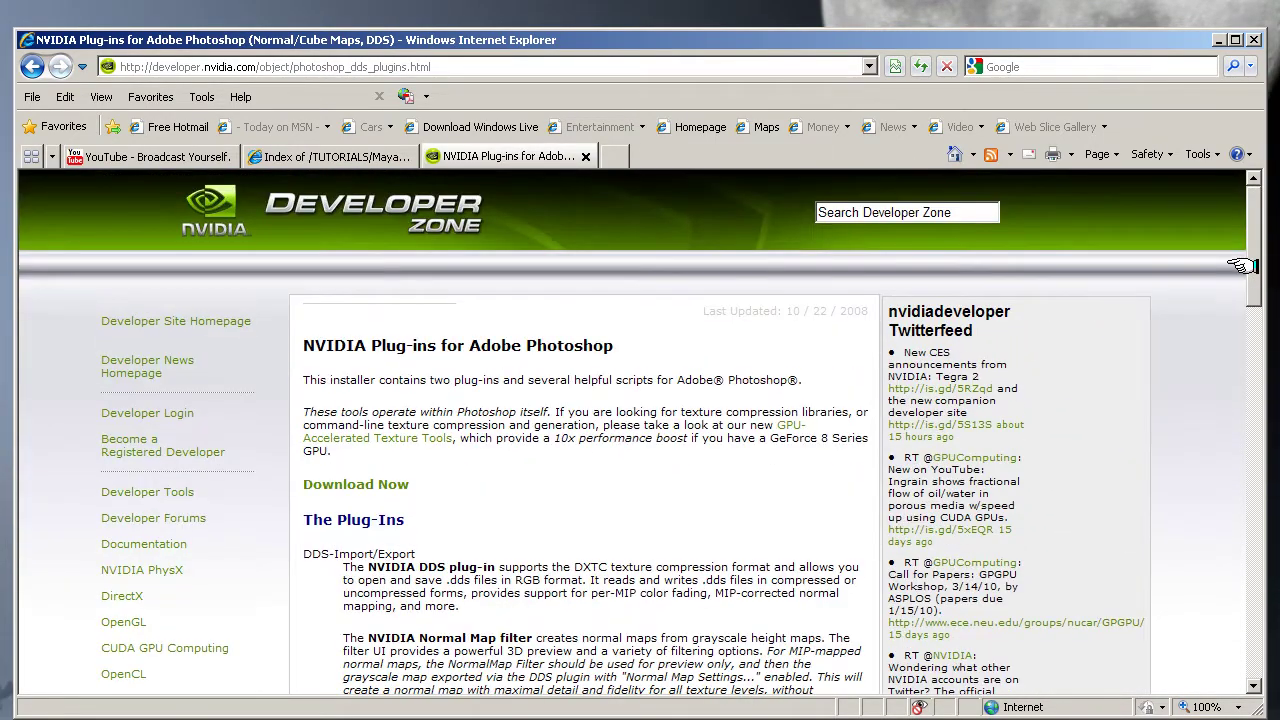
Step: Remove Maya10_project1_IBM/ from the address to load the TUTORIALS listing with Photoshop_Plugins_8.23.1101.1715.exe
{"action": "left_click", "coordinate": [373, 158]}
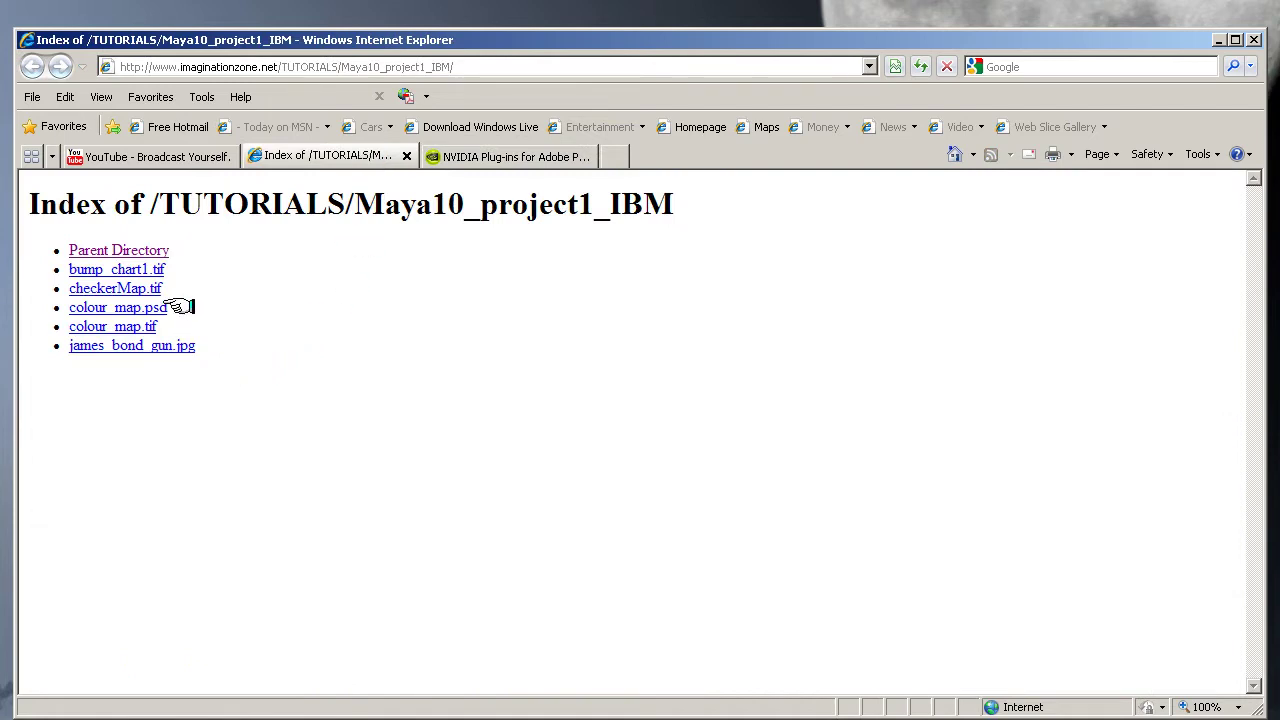
{"action": "left_click", "coordinate": [368, 66]}
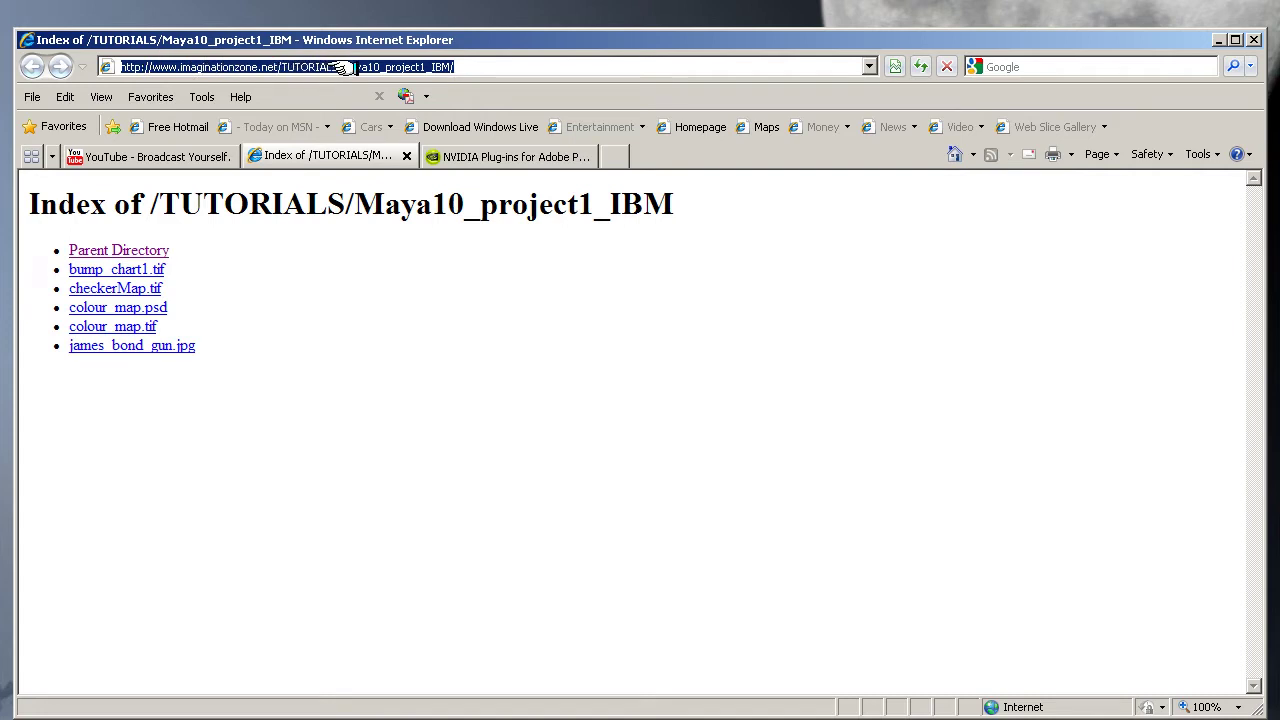
{"action": "left_click_drag", "start_coordinate": [345, 67], "coordinate": [585, 67]}
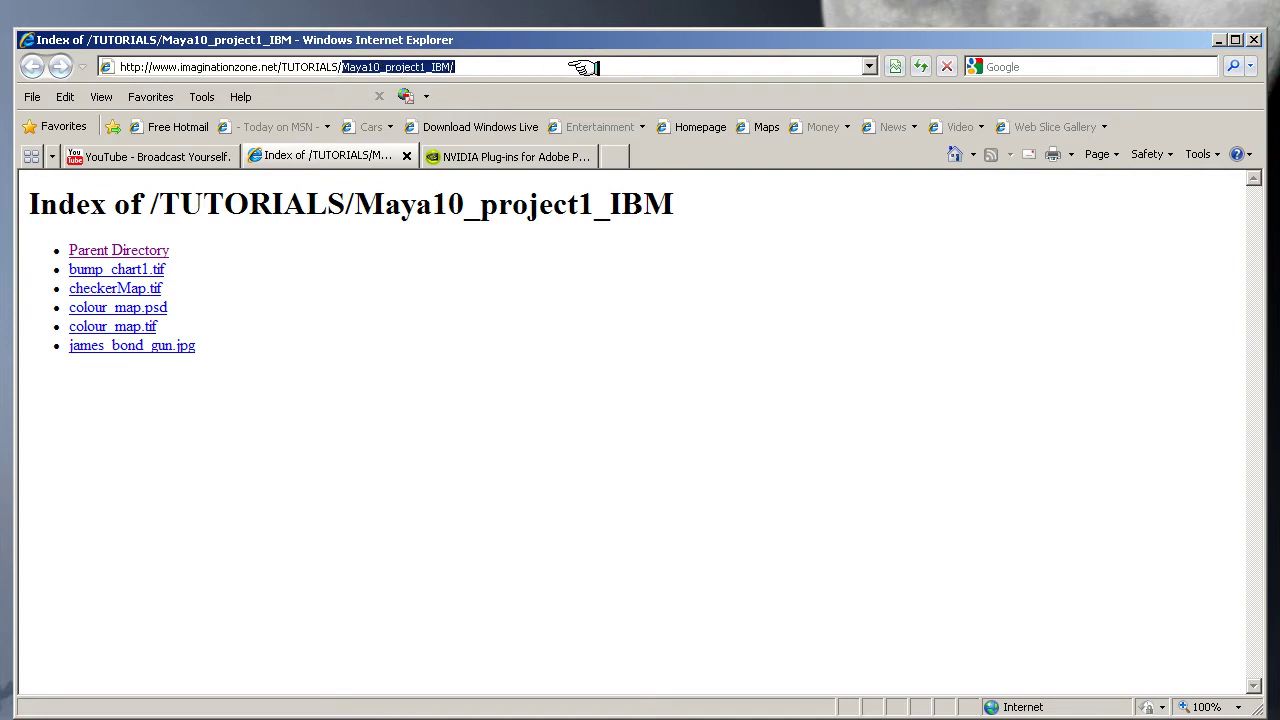
{"action": "key", "text": "BackSpace"}
{"action": "key", "text": "Return"}
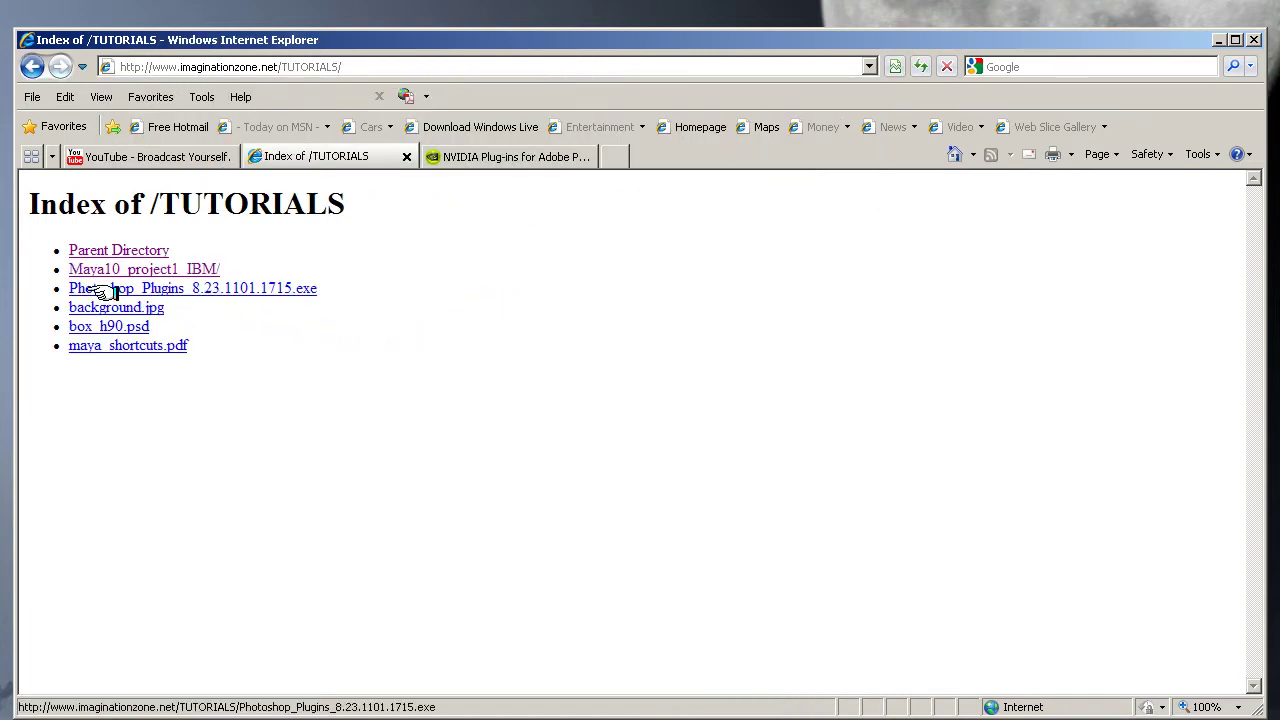
{"action": "right_click", "coordinate": [240, 288]}
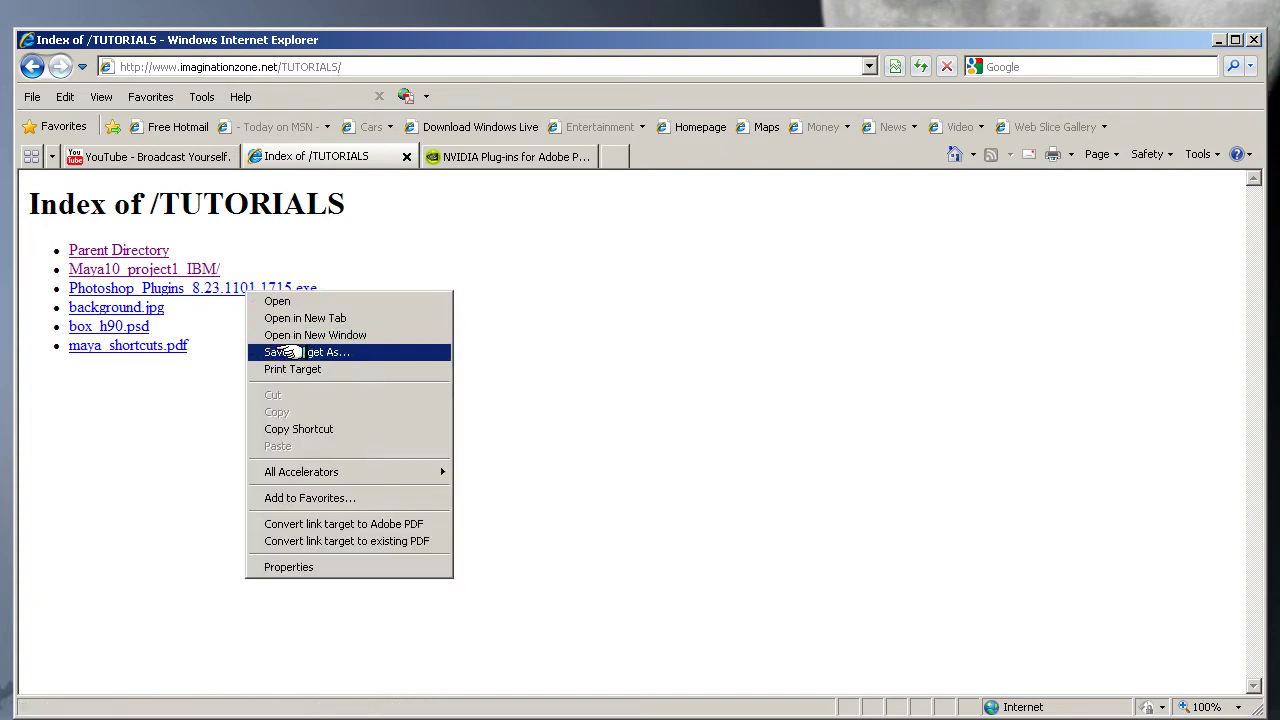
{"action": "left_click", "coordinate": [699, 347]}
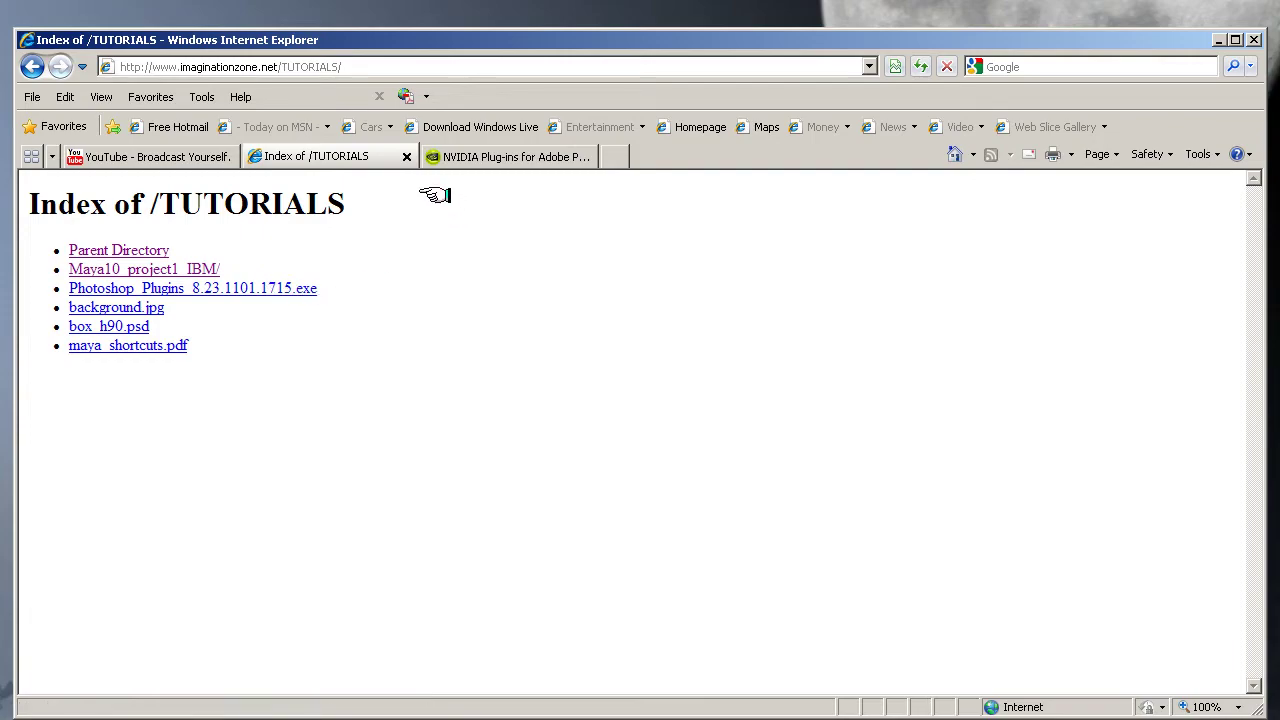
Step: Scroll the NVIDIA Plug-ins page down to the Normal Map Filter dialog screenshots
{"action": "left_click", "coordinate": [512, 157]}
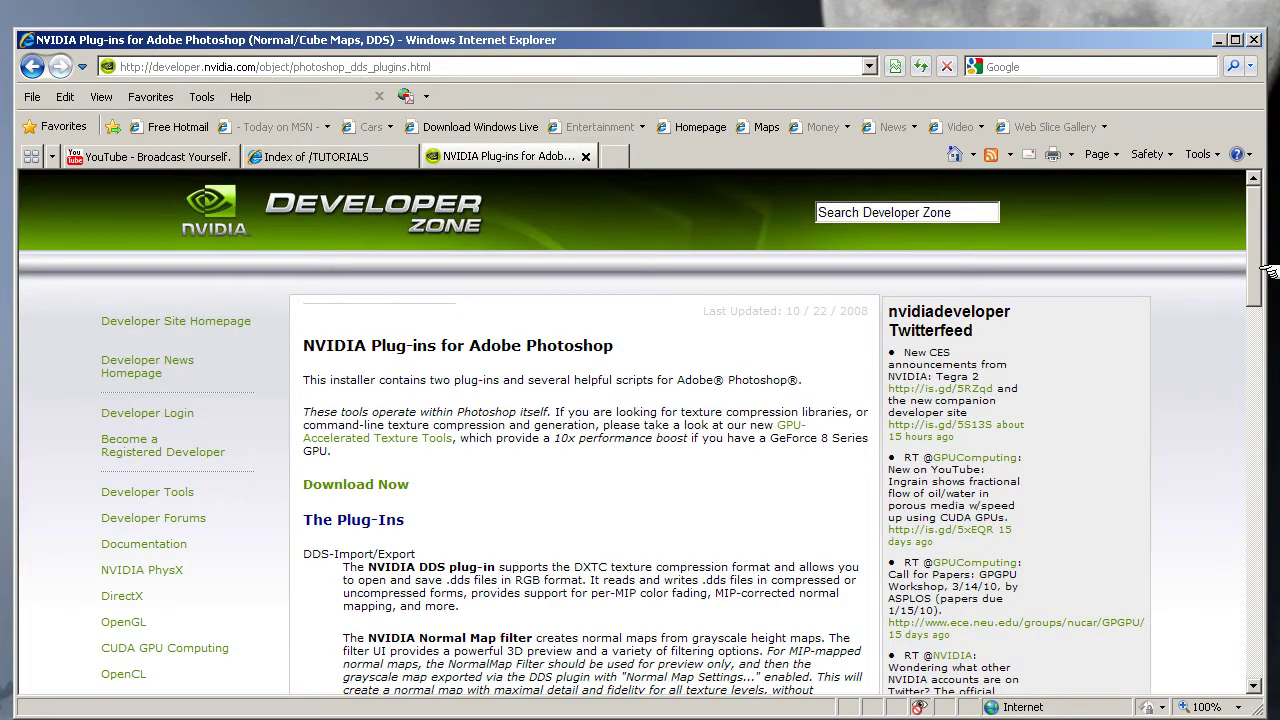
{"action": "left_click_drag", "start_coordinate": [1250, 265], "coordinate": [1221, 463]}
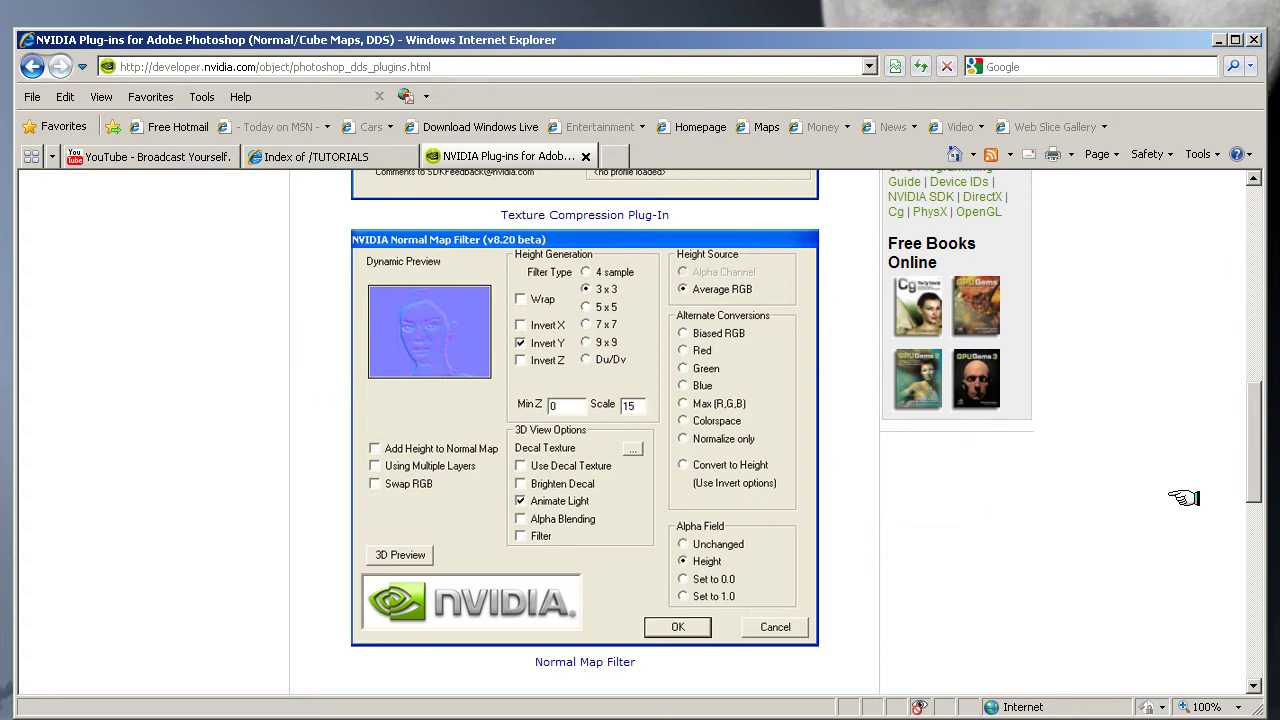
{"action": "left_click_drag", "start_coordinate": [1252, 434], "coordinate": [1222, 368]}
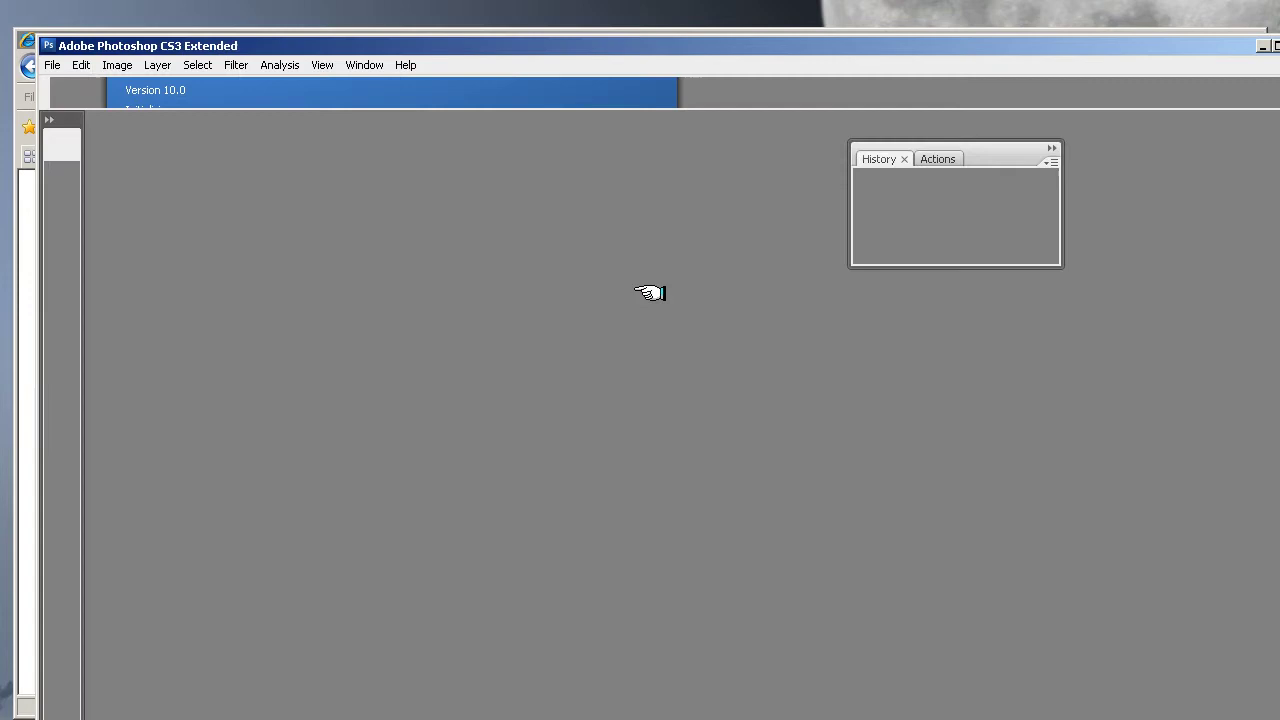
Step: Open bump_map.tif from the sourceimages folder through File > Open
{"action": "left_click", "coordinate": [236, 65]}
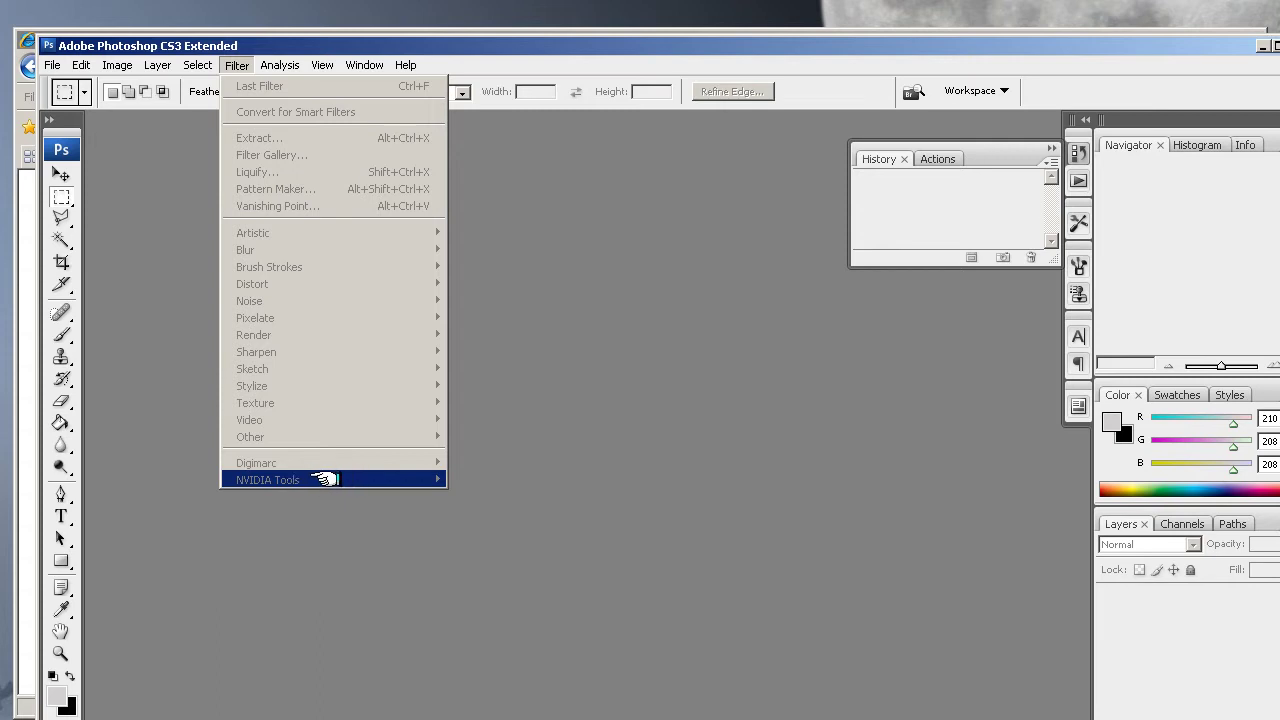
{"action": "left_click", "coordinate": [432, 546]}
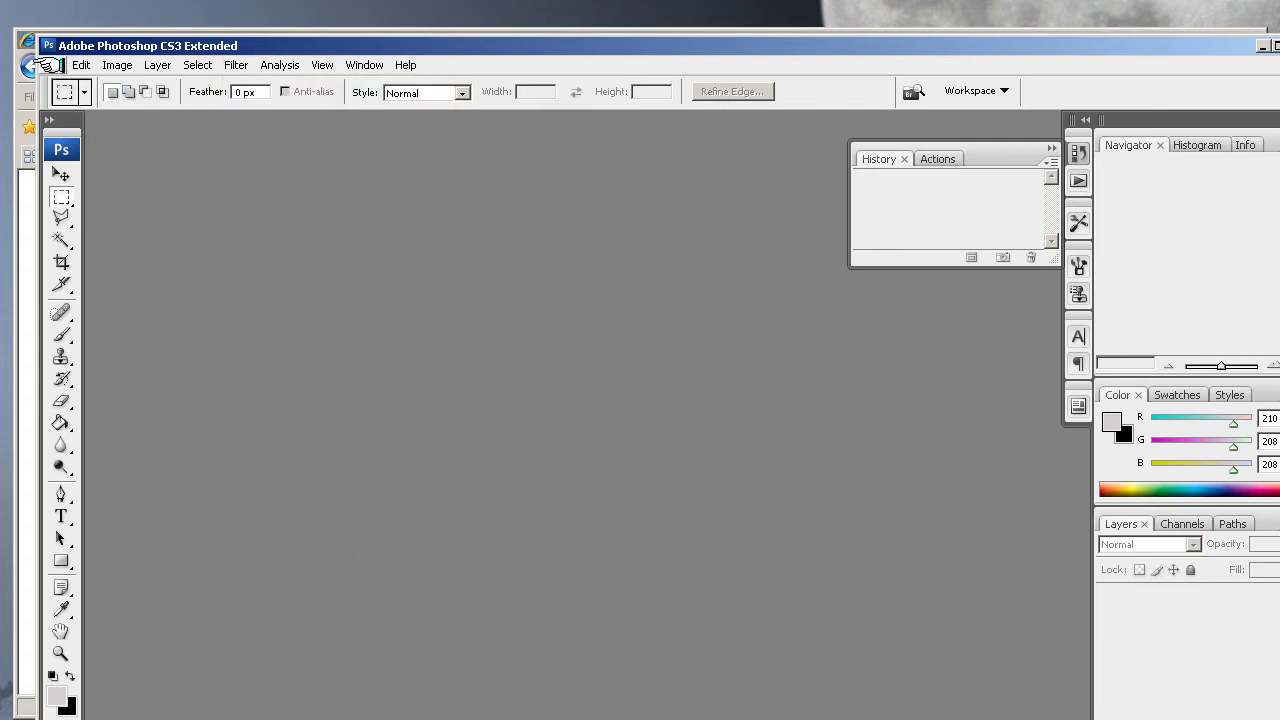
{"action": "left_click", "coordinate": [46, 66]}
{"action": "left_click", "coordinate": [60, 88]}
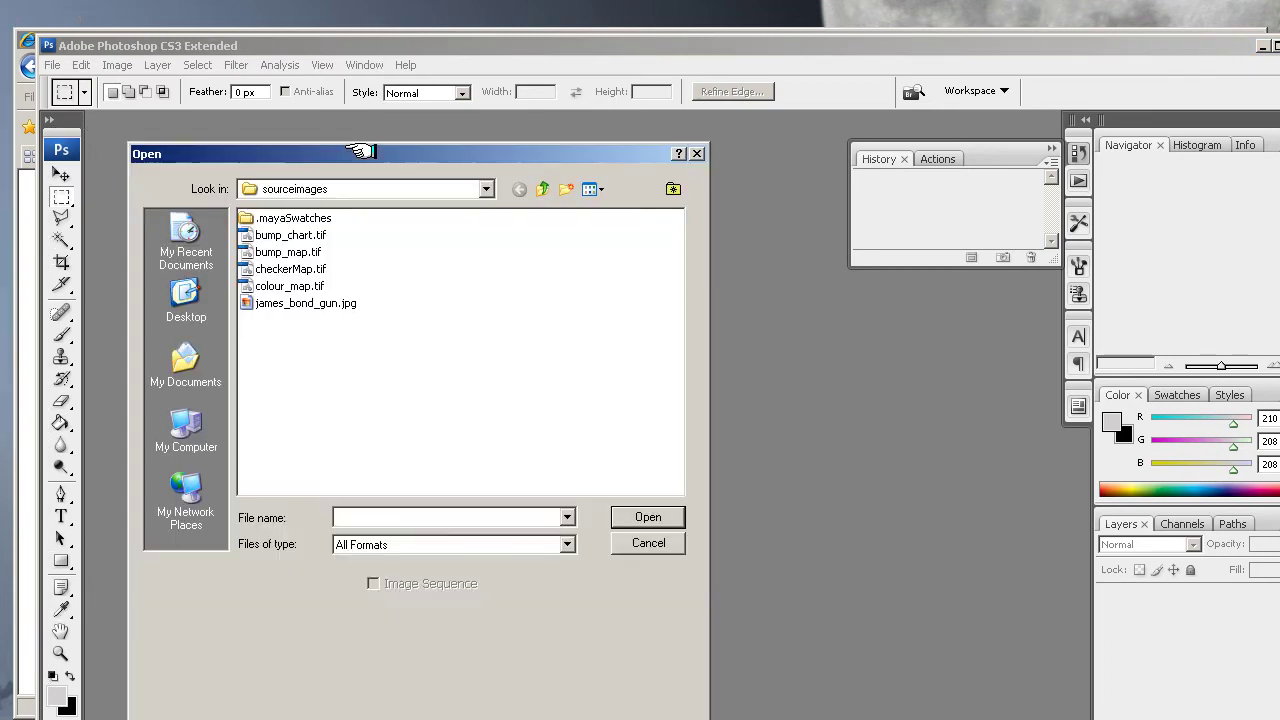
{"action": "double_click", "coordinate": [264, 252]}
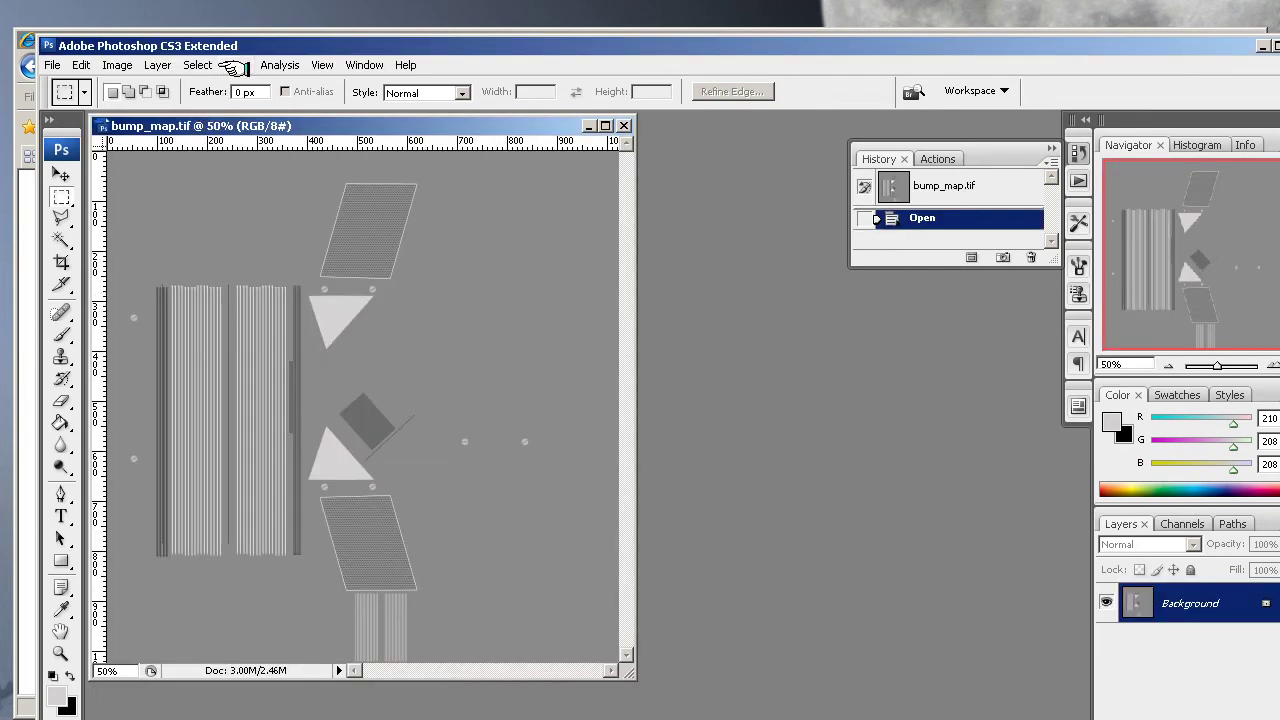
Step: Launch NVIDIA NormalMapFilter, try 3x3, 7x7 and Du/Dv, then keep 4 sample with scale 12
{"action": "left_click", "coordinate": [234, 65]}
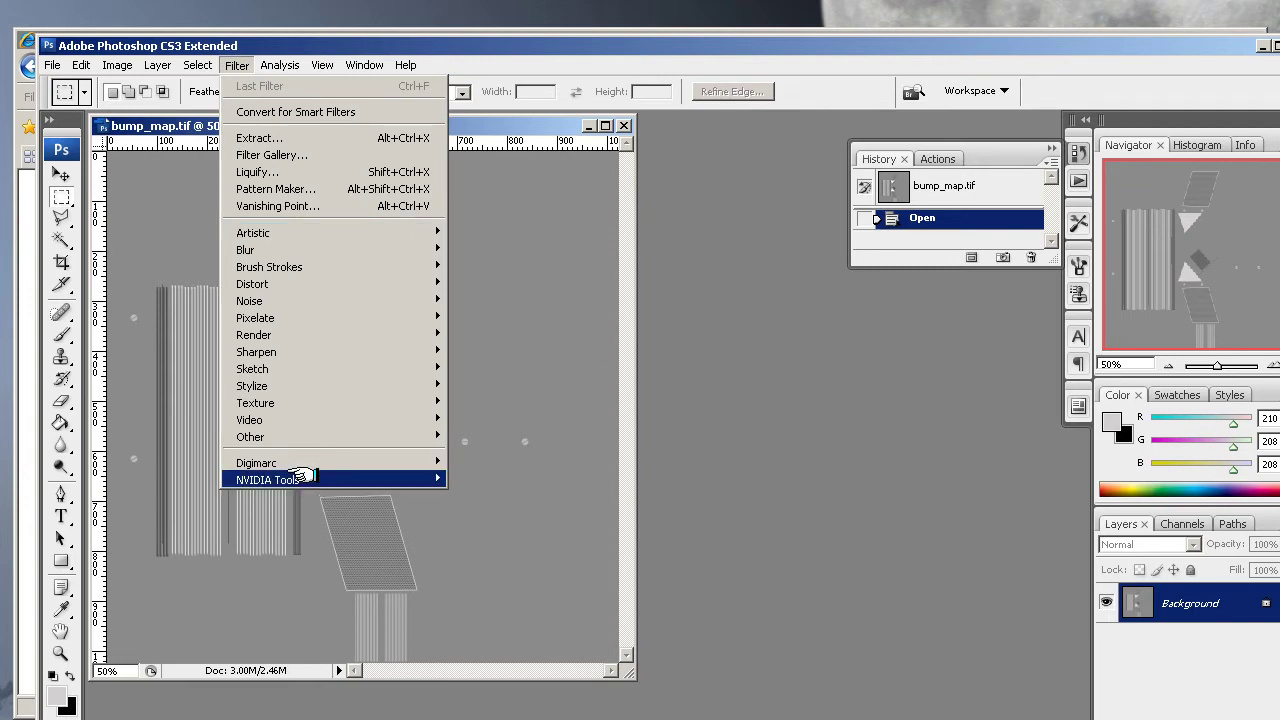
{"action": "mouse_move", "coordinate": [305, 478]}
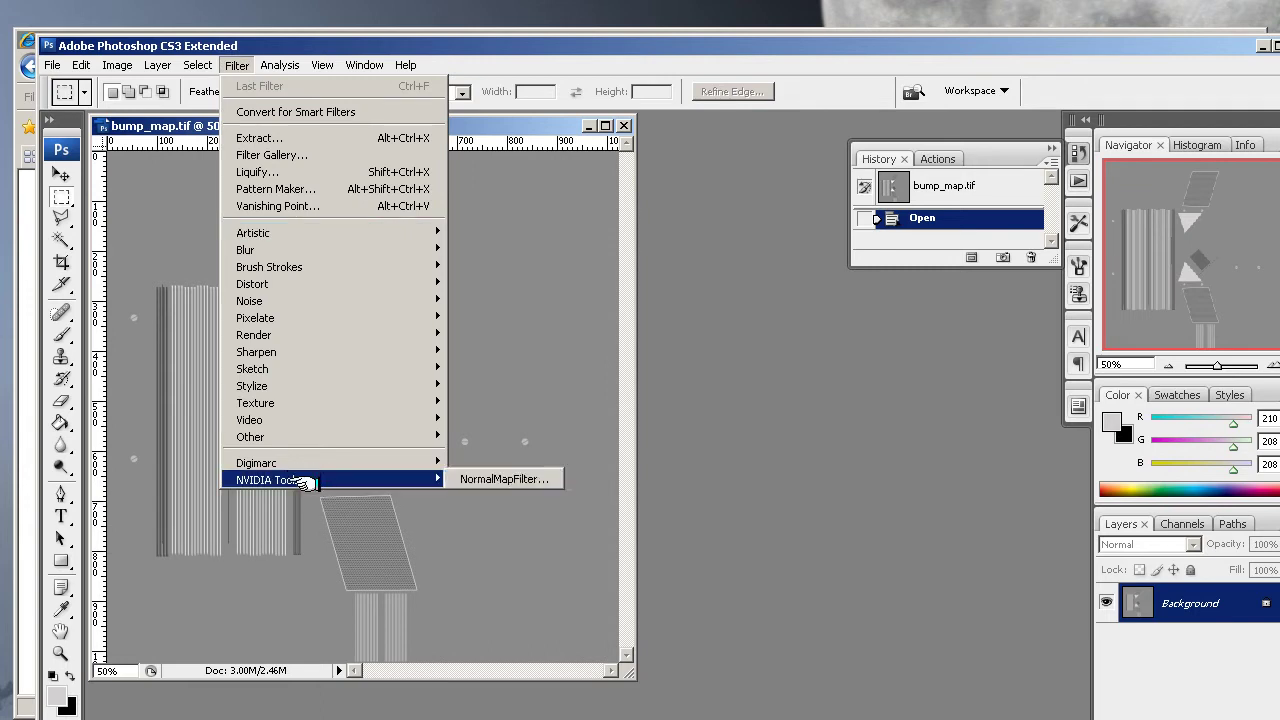
{"action": "left_click", "coordinate": [495, 480]}
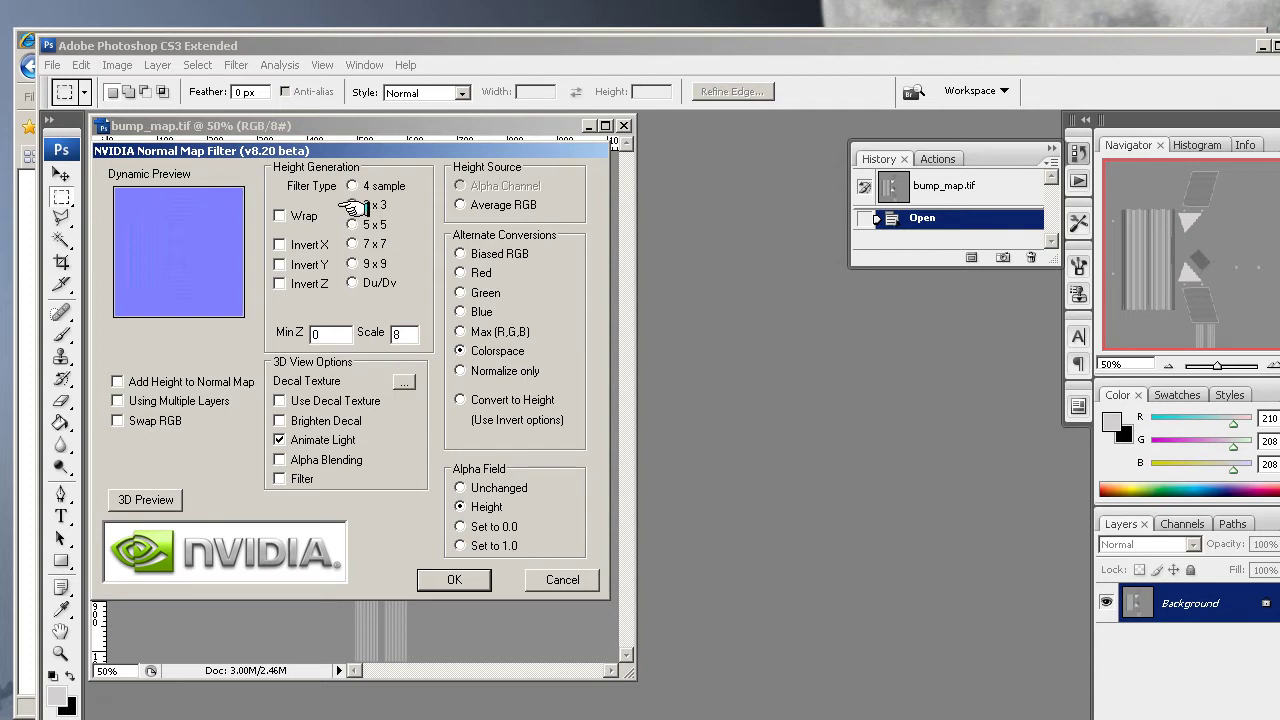
{"action": "left_click", "coordinate": [352, 205]}
{"action": "left_click", "coordinate": [352, 243]}
{"action": "left_click", "coordinate": [352, 205]}
{"action": "left_click", "coordinate": [395, 333]}
{"action": "left_click", "coordinate": [385, 282]}
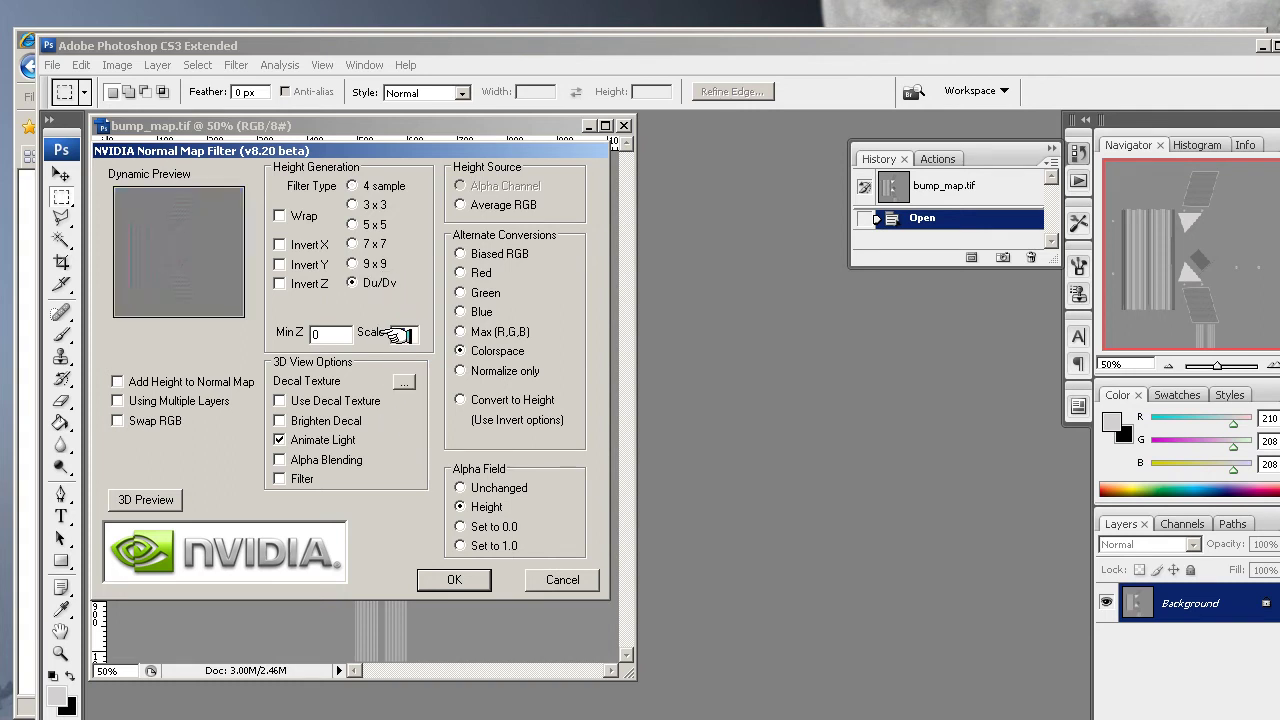
{"action": "left_click", "coordinate": [352, 186]}
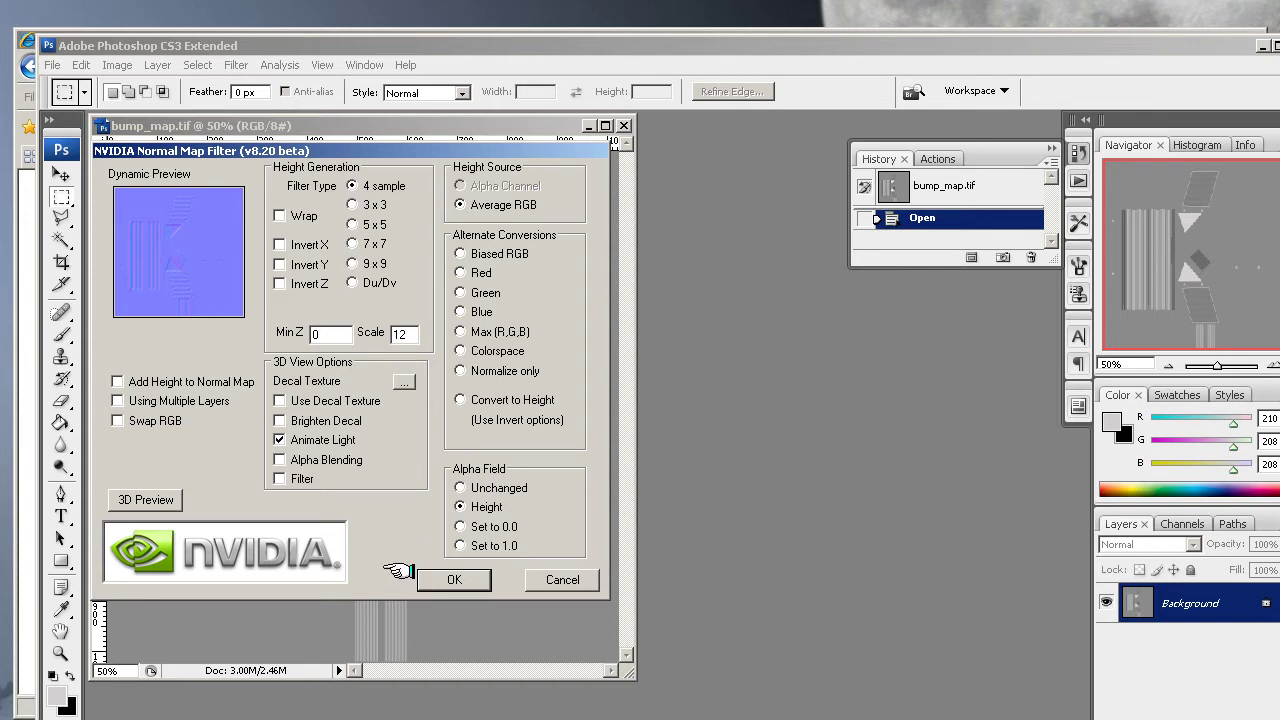
Step: Set the alpha field to Height, inspect the 3D preview, and apply the filter
{"action": "left_click", "coordinate": [459, 506]}
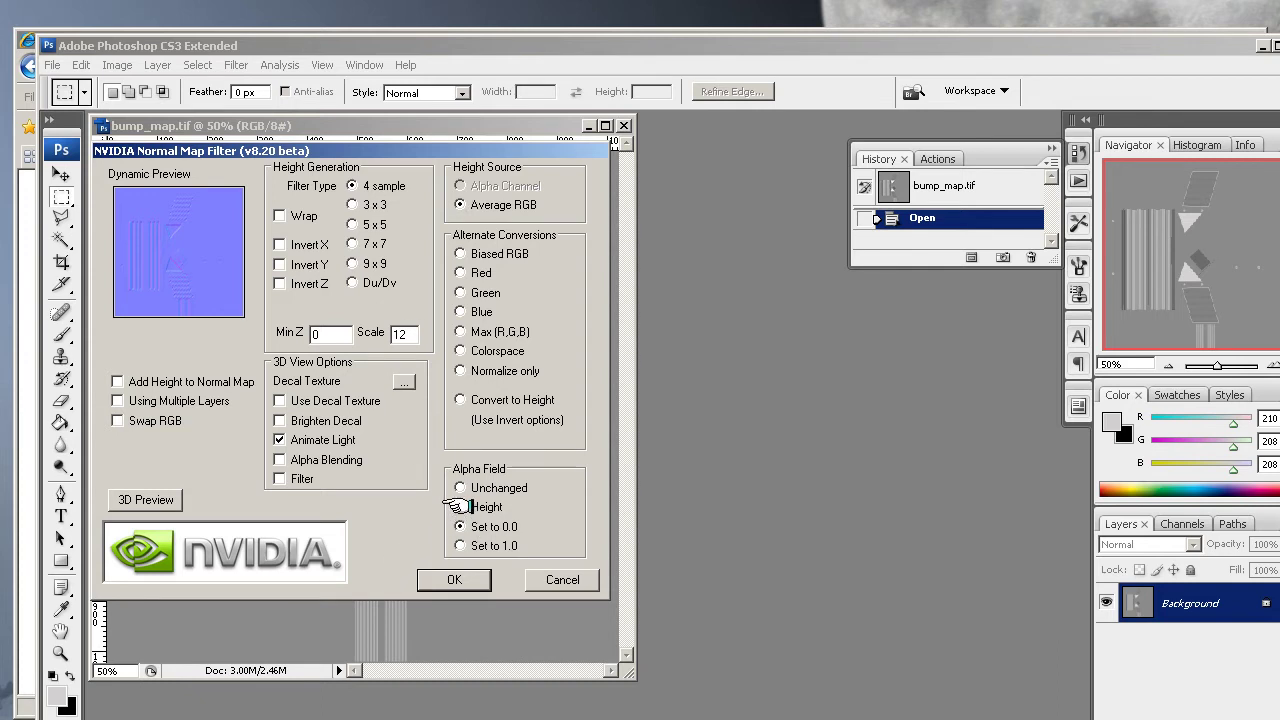
{"action": "left_click", "coordinate": [178, 505]}
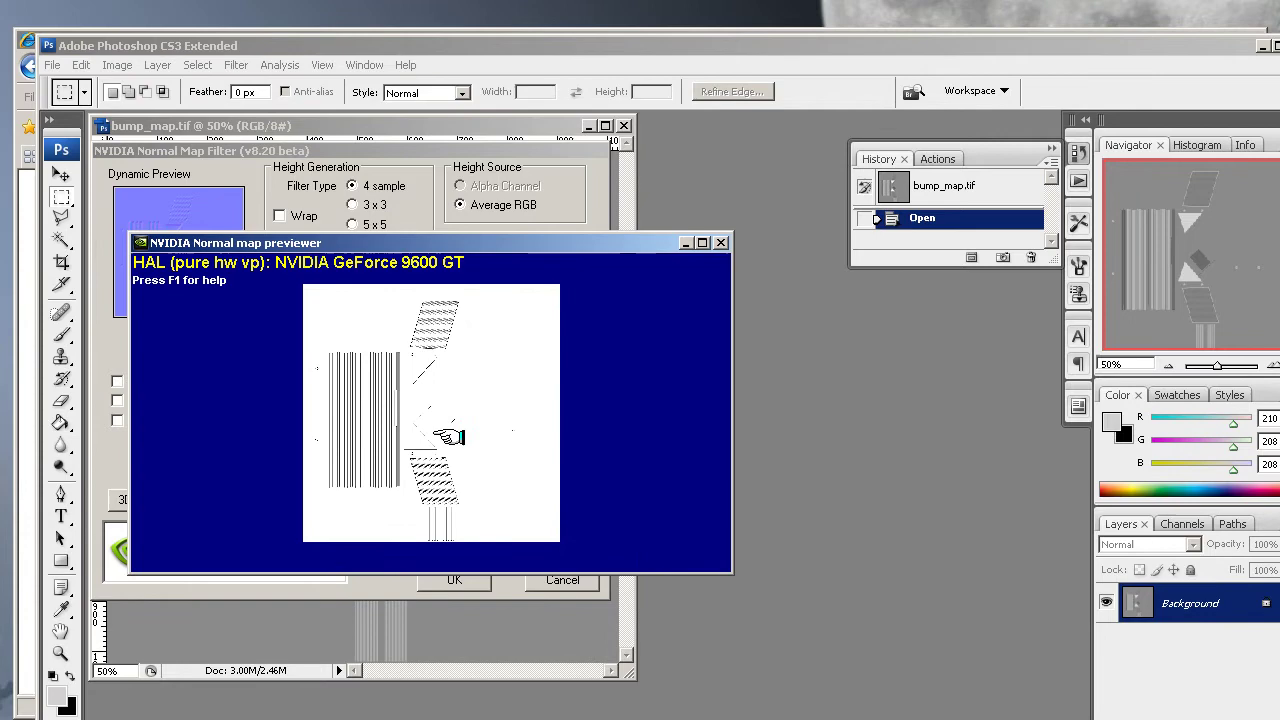
{"action": "left_click_drag", "start_coordinate": [402, 428], "coordinate": [447, 420]}
{"action": "left_click", "coordinate": [720, 242]}
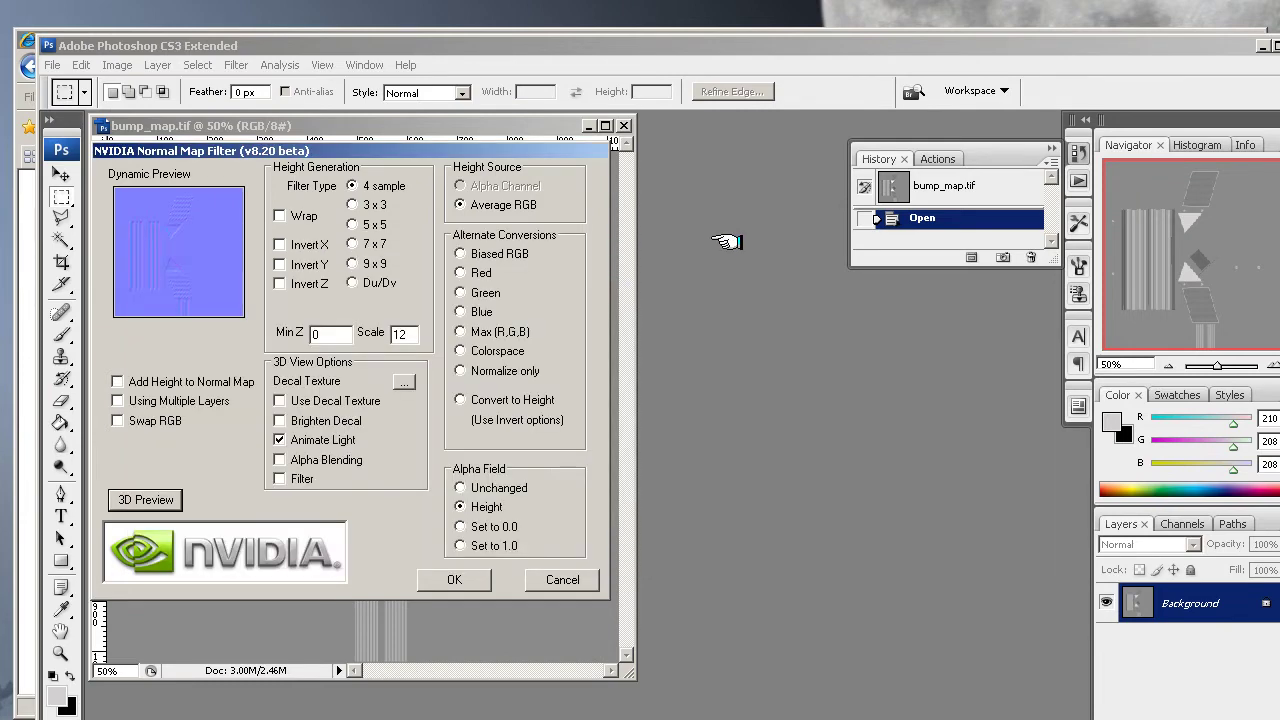
{"action": "left_click", "coordinate": [455, 581]}
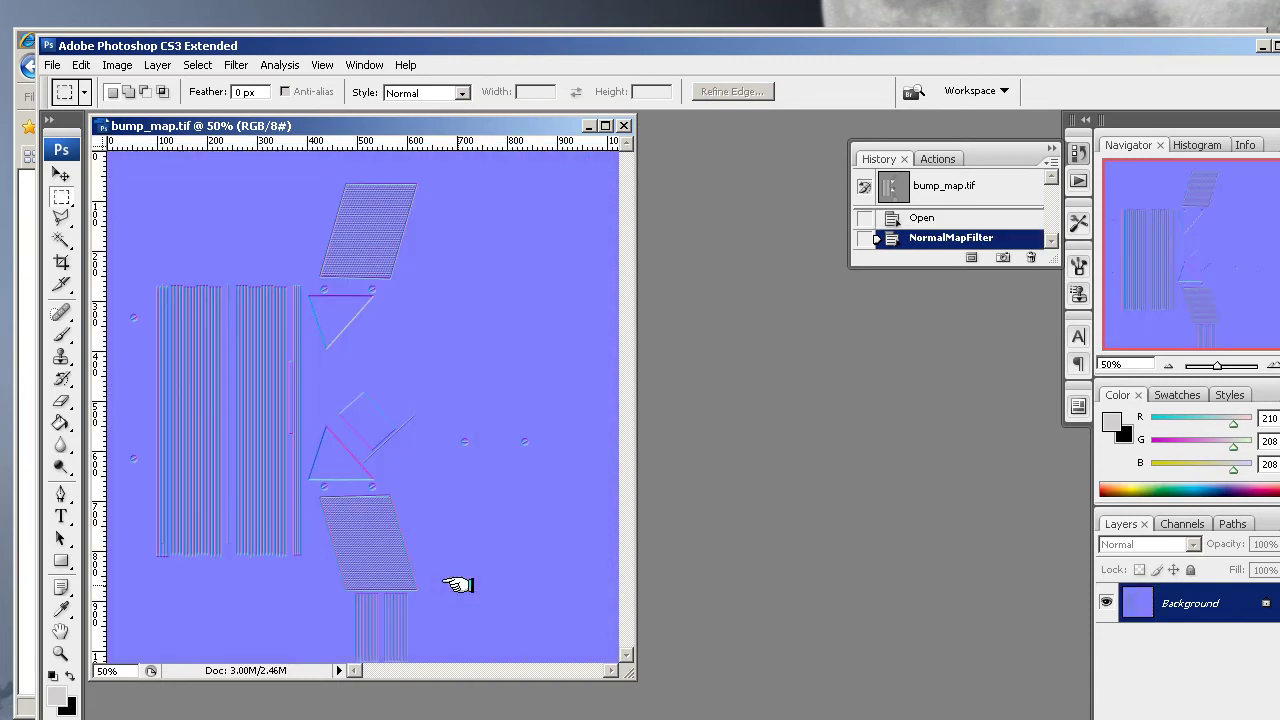
Step: Save the image as normal_map.tif in sourceimages, accepting the TIFF compression options
{"action": "left_click_drag", "start_coordinate": [363, 126], "coordinate": [397, 140]}
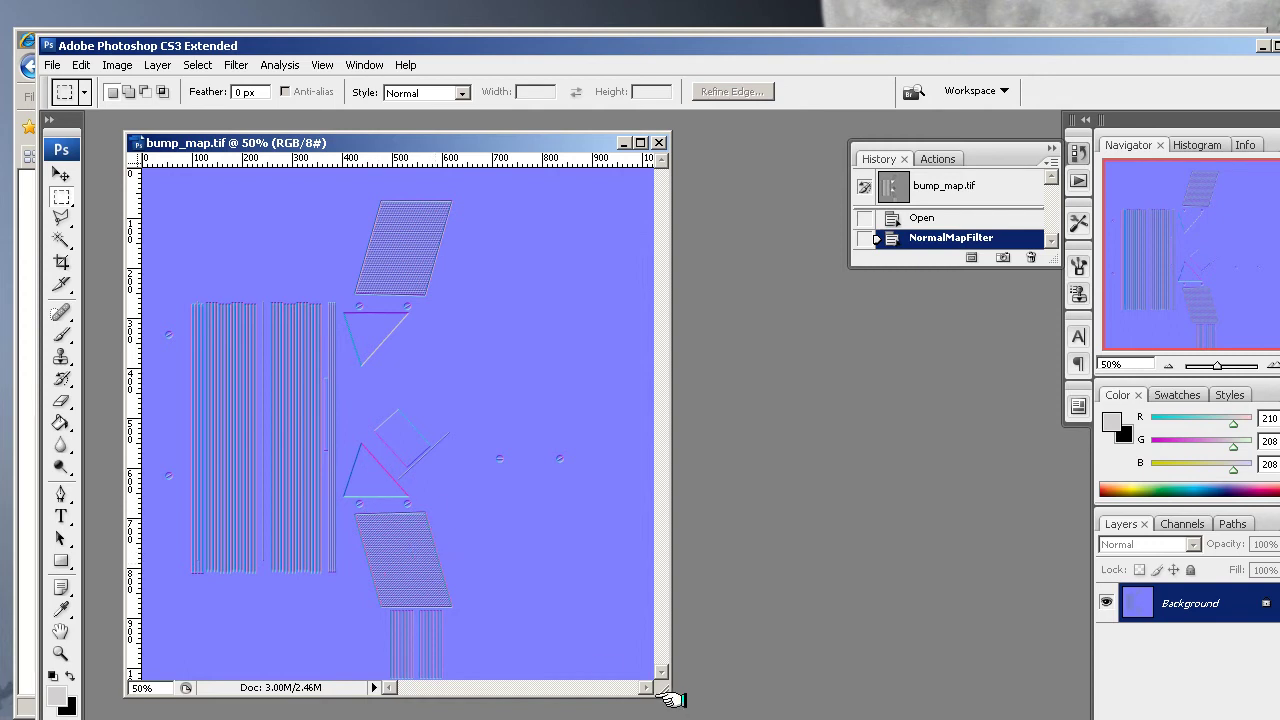
{"action": "left_click_drag", "start_coordinate": [672, 699], "coordinate": [710, 719]}
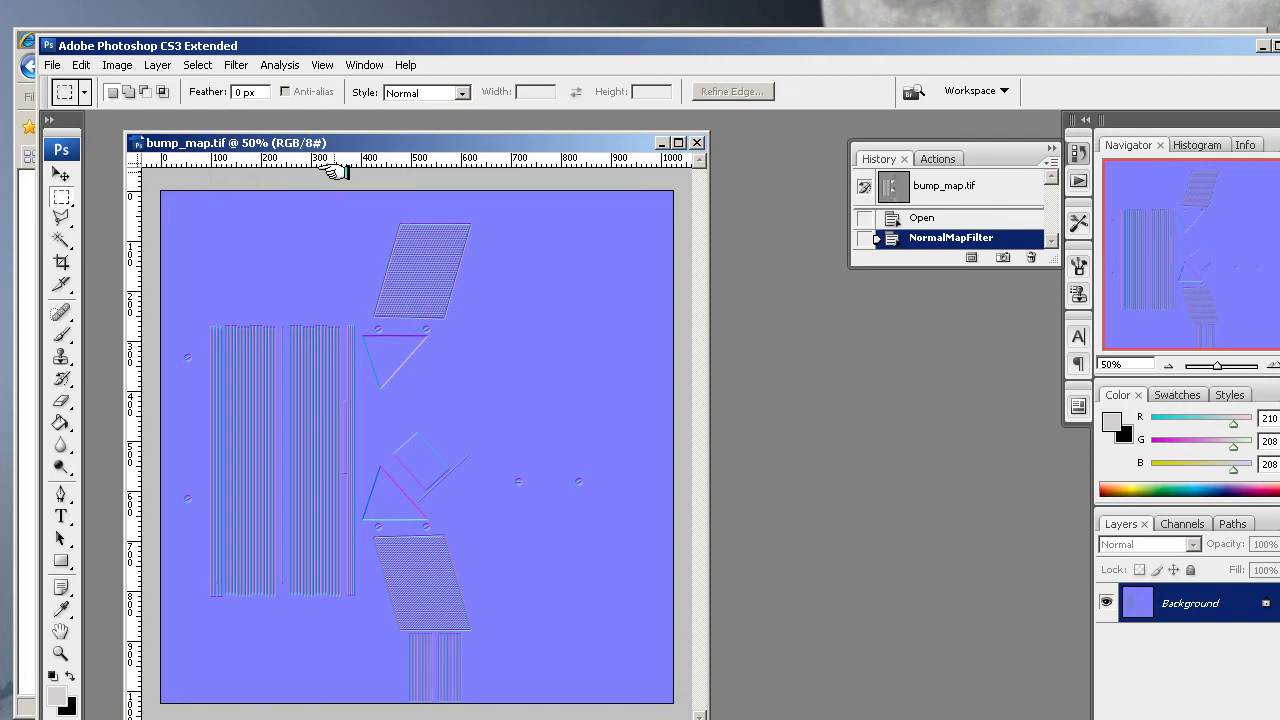
{"action": "left_click", "coordinate": [50, 65]}
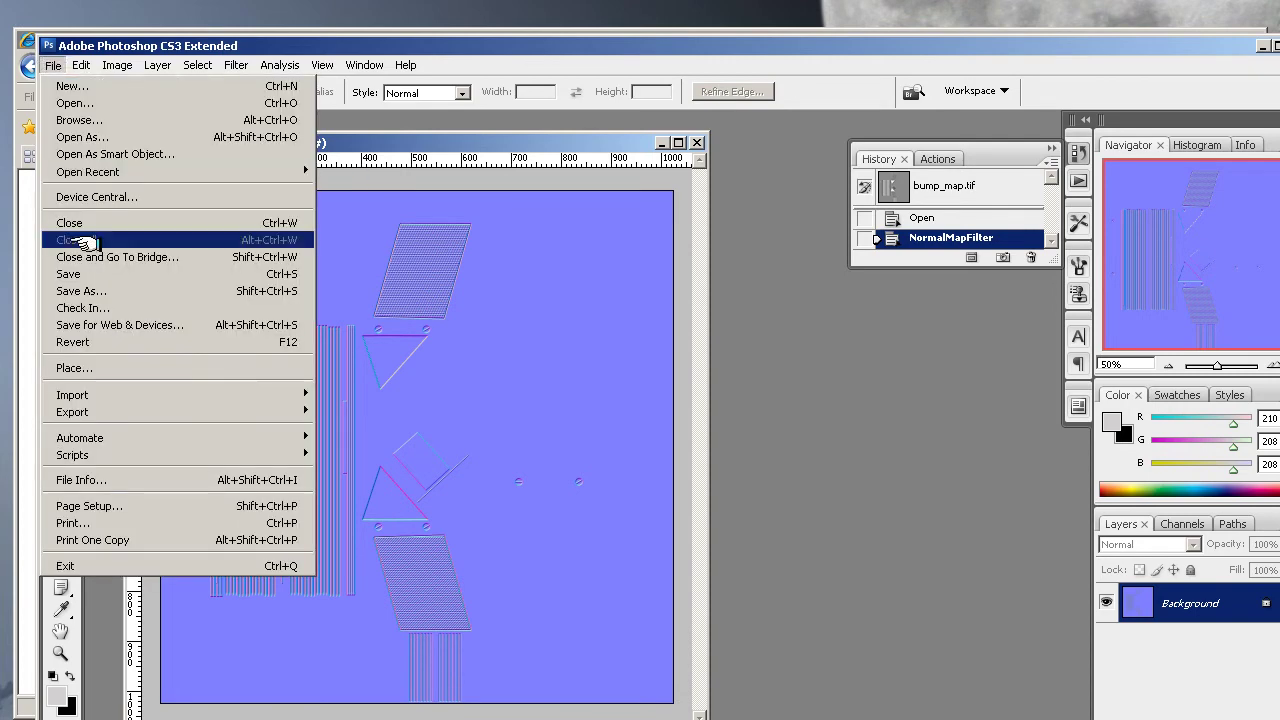
{"action": "left_click", "coordinate": [84, 290]}
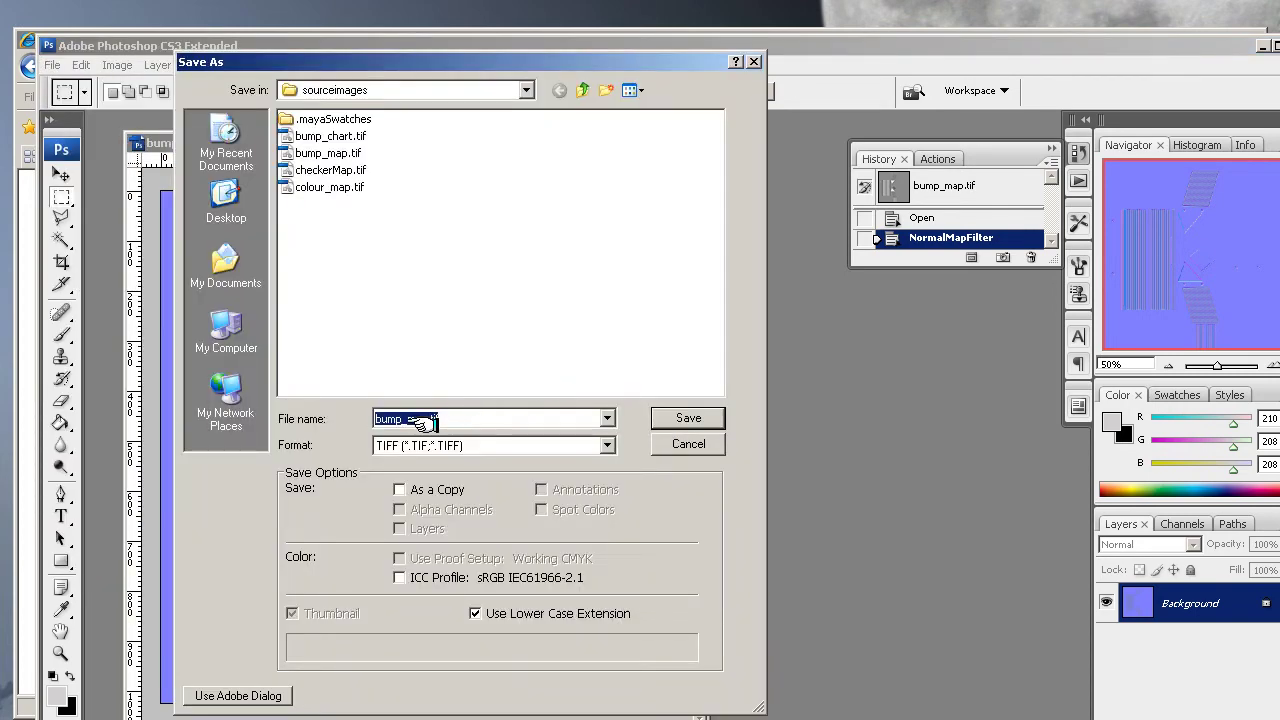
{"action": "left_click_drag", "start_coordinate": [403, 420], "coordinate": [320, 419]}
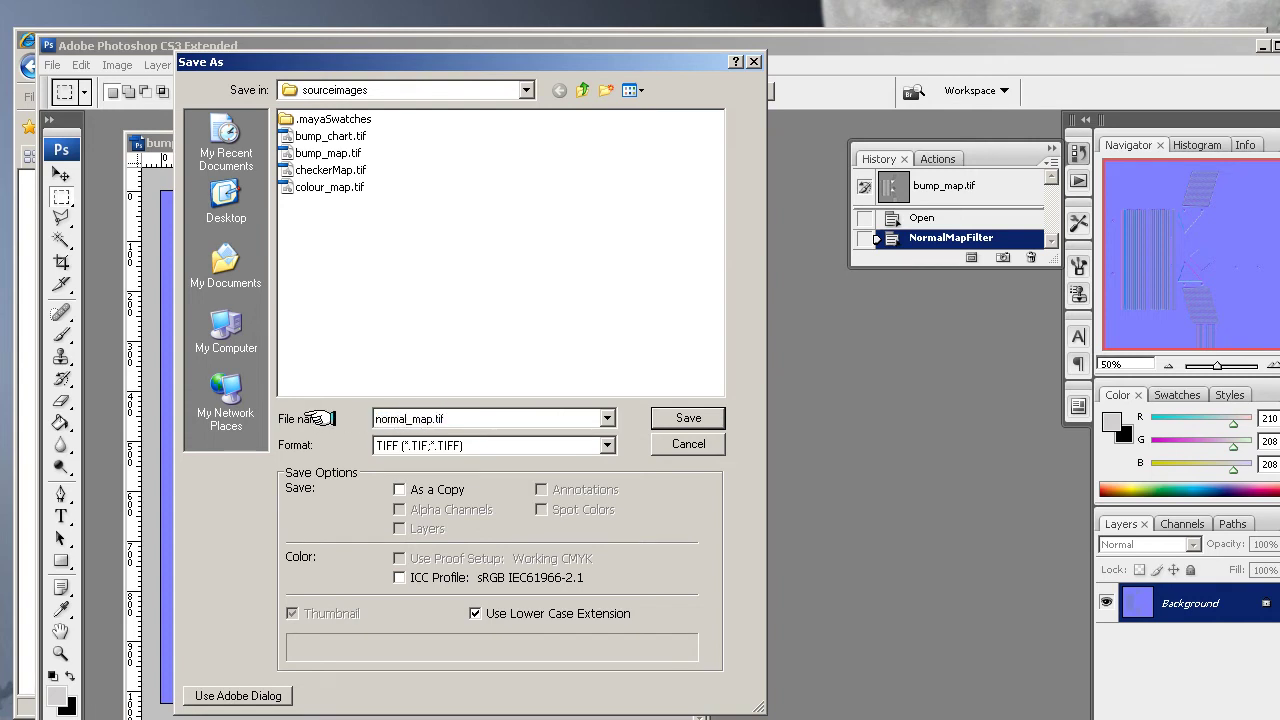
{"action": "left_click", "coordinate": [686, 415]}
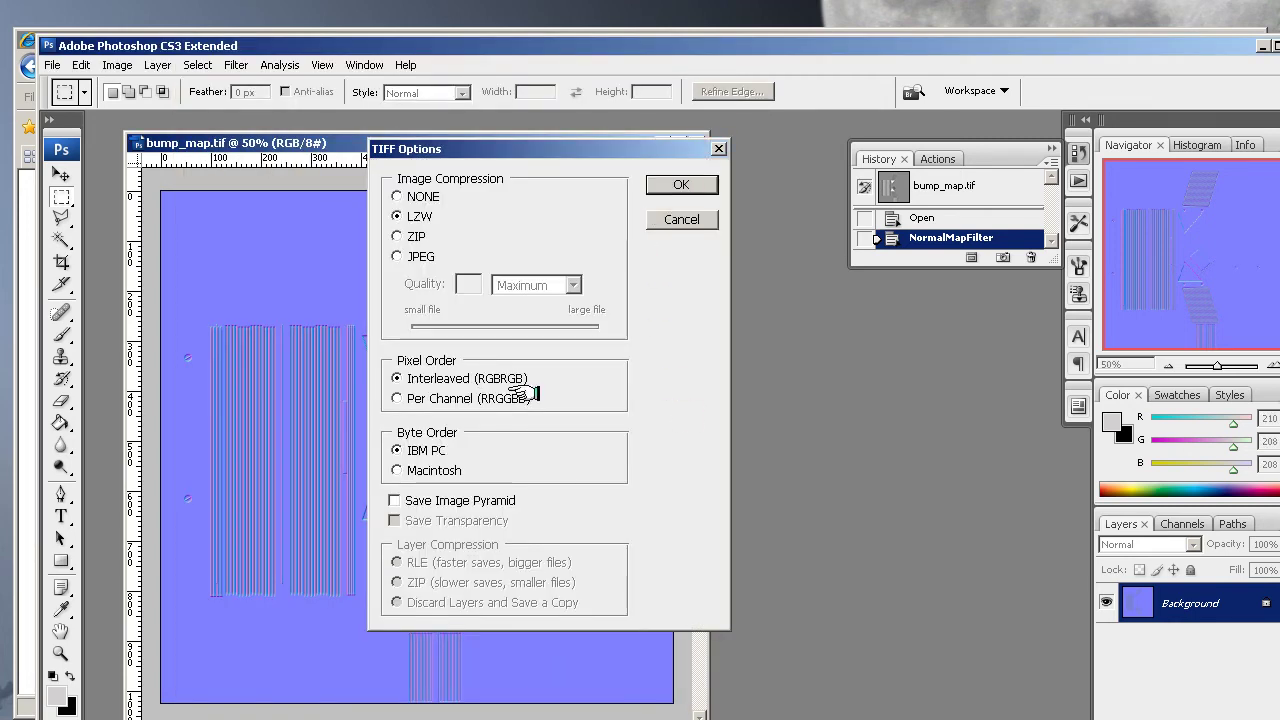
{"action": "left_click", "coordinate": [681, 184]}
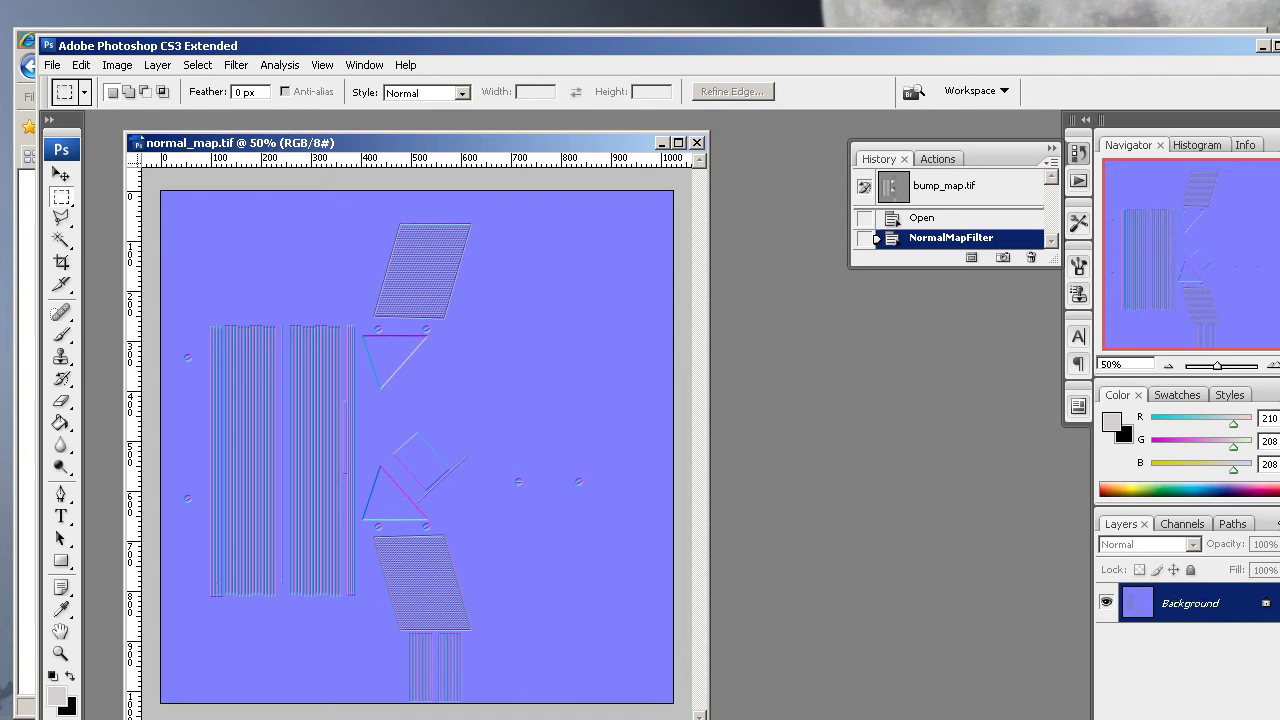
Step: Duplicate the Background layer and set the copy's blend mode to Overlay after trying Multiply
{"action": "left_click", "coordinate": [1273, 523]}
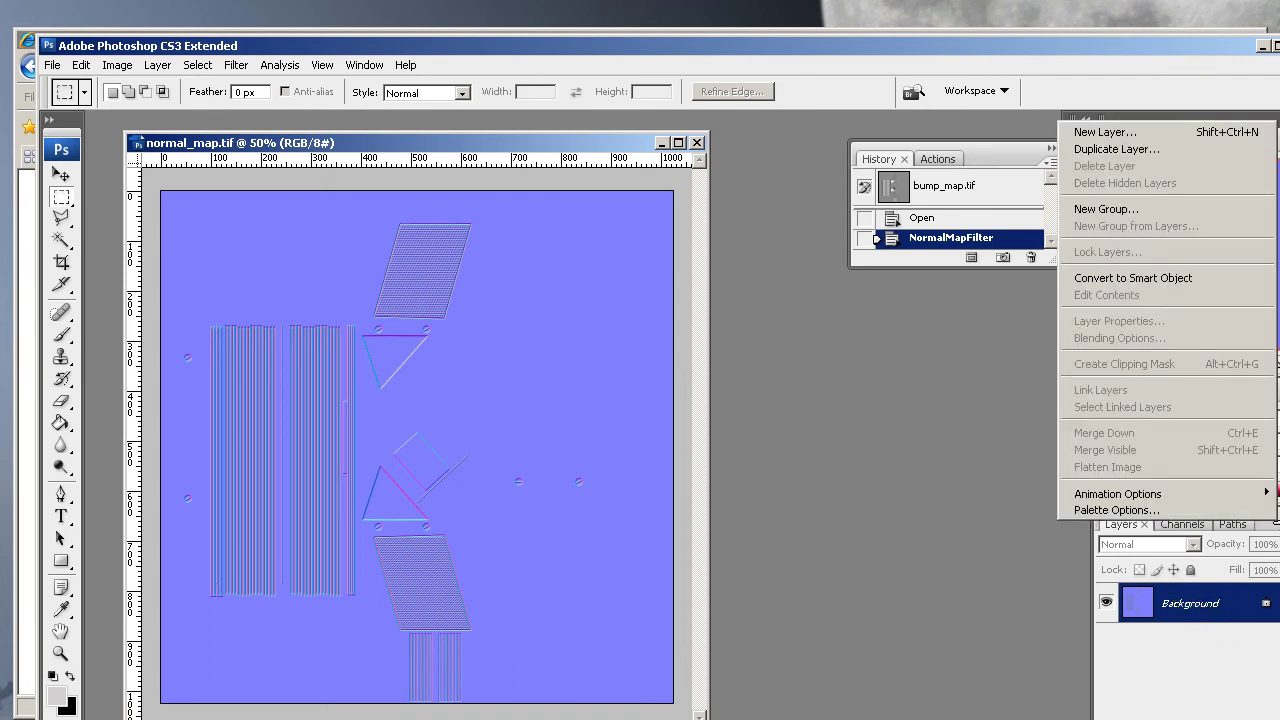
{"action": "left_click", "coordinate": [1117, 149]}
{"action": "left_click", "coordinate": [255, 25]}
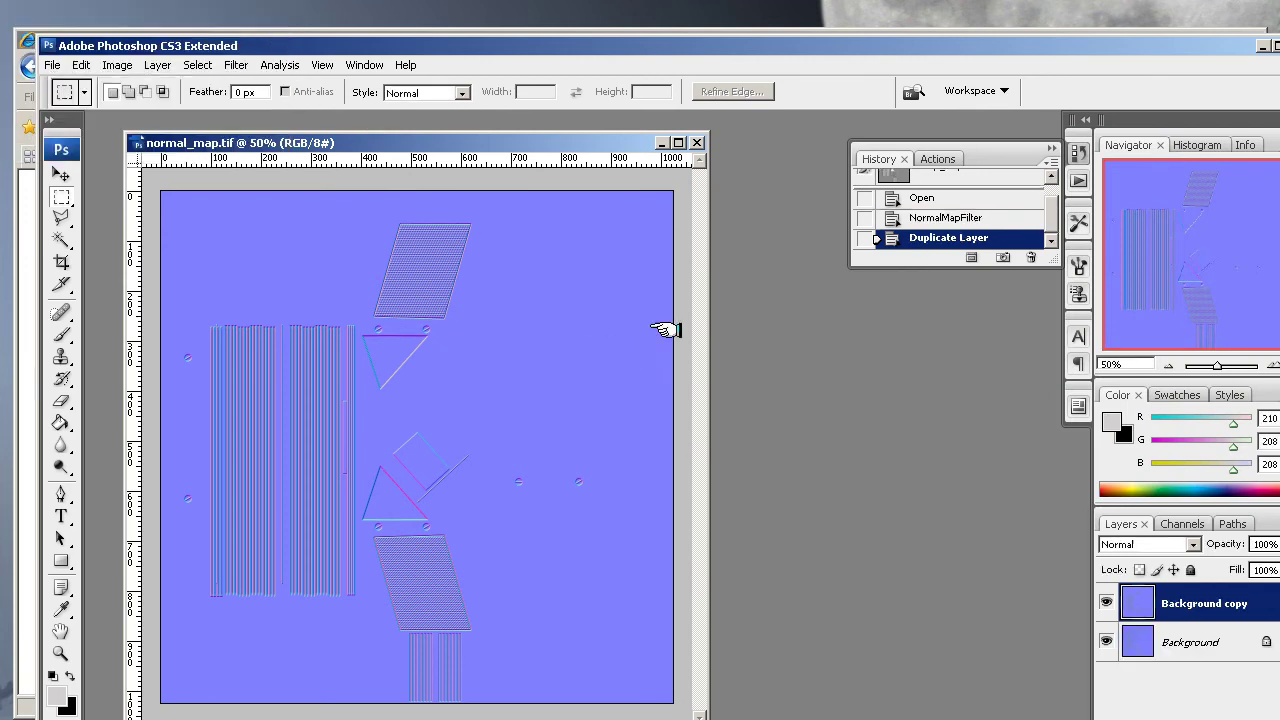
{"action": "left_click", "coordinate": [1195, 543]}
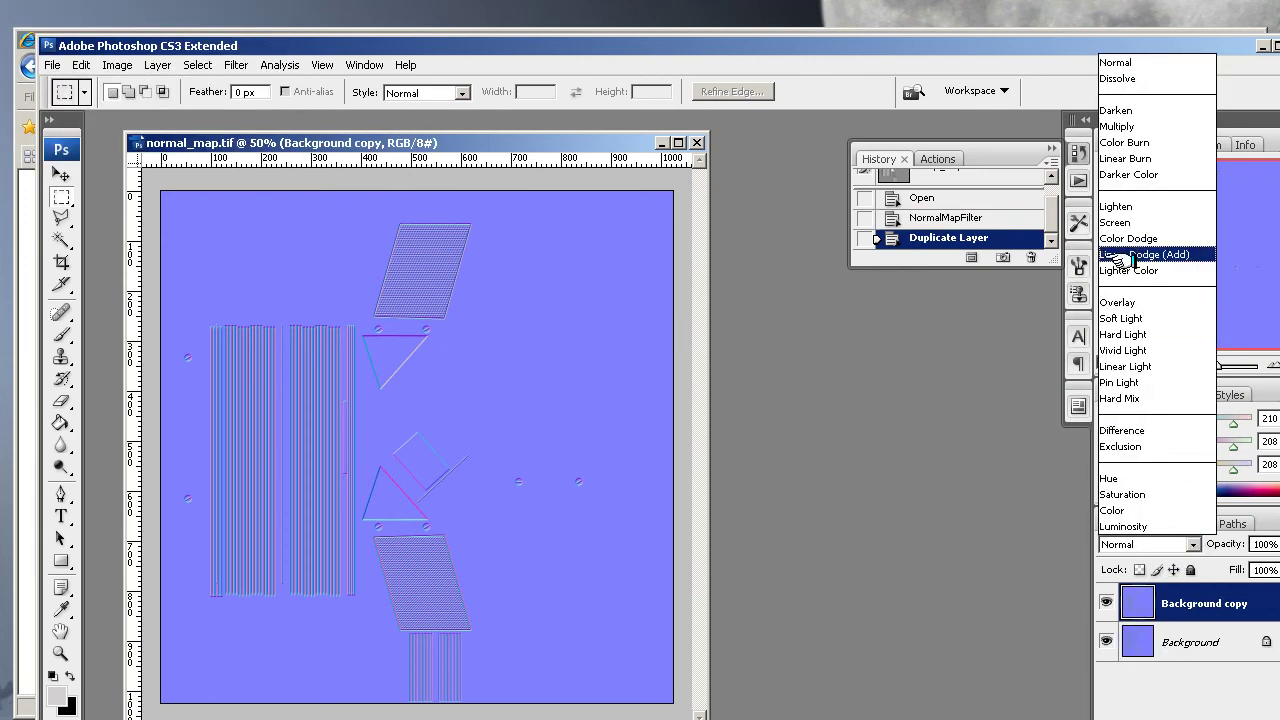
{"action": "left_click", "coordinate": [1105, 128]}
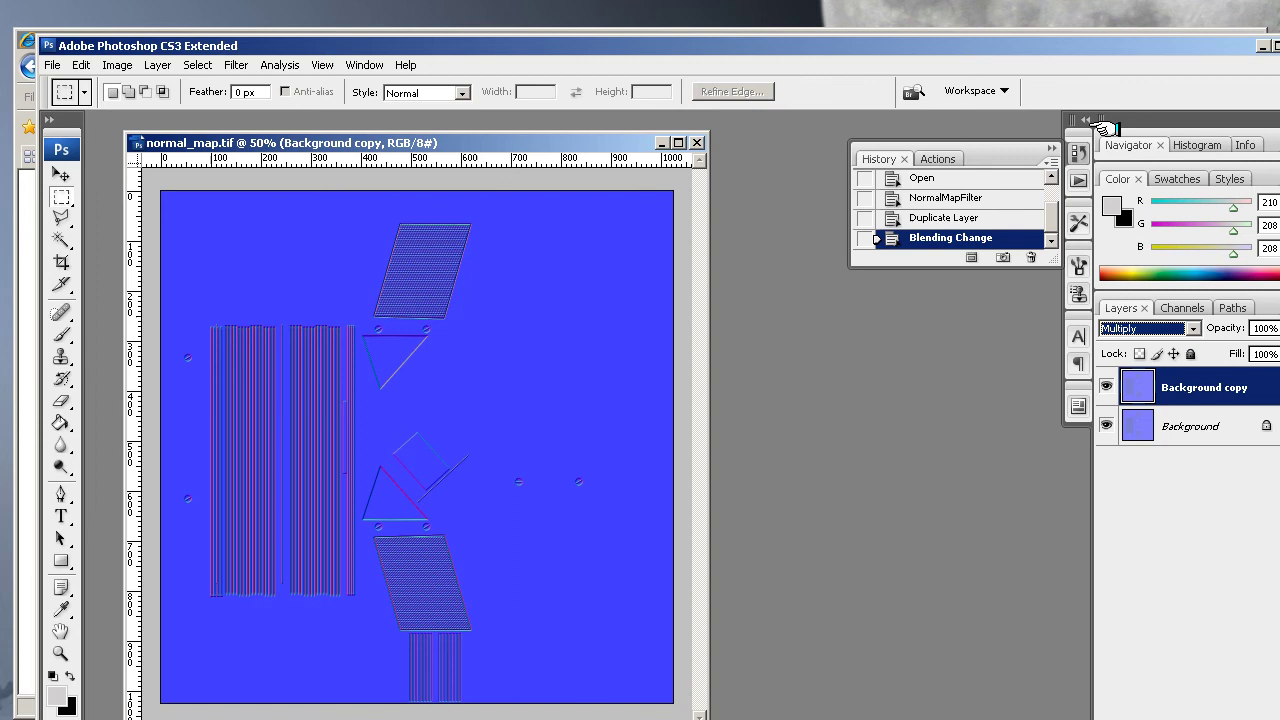
{"action": "left_click", "coordinate": [1190, 328]}
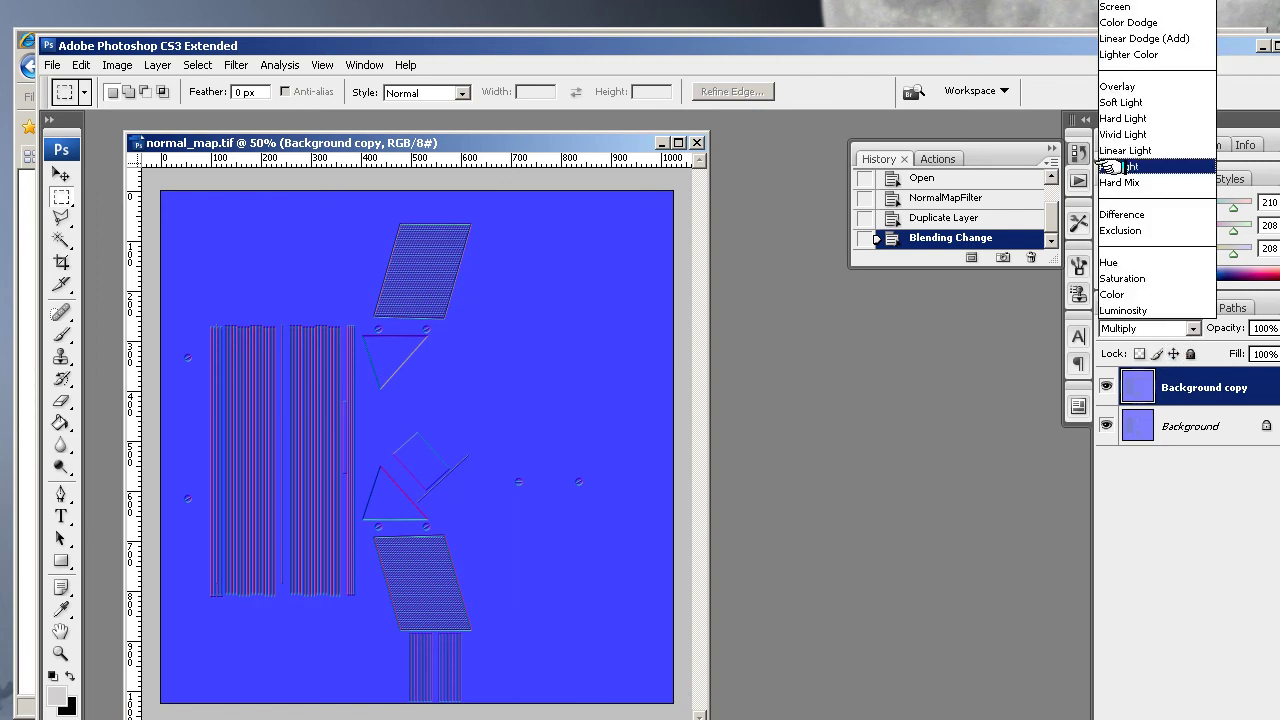
{"action": "left_click", "coordinate": [1115, 86]}
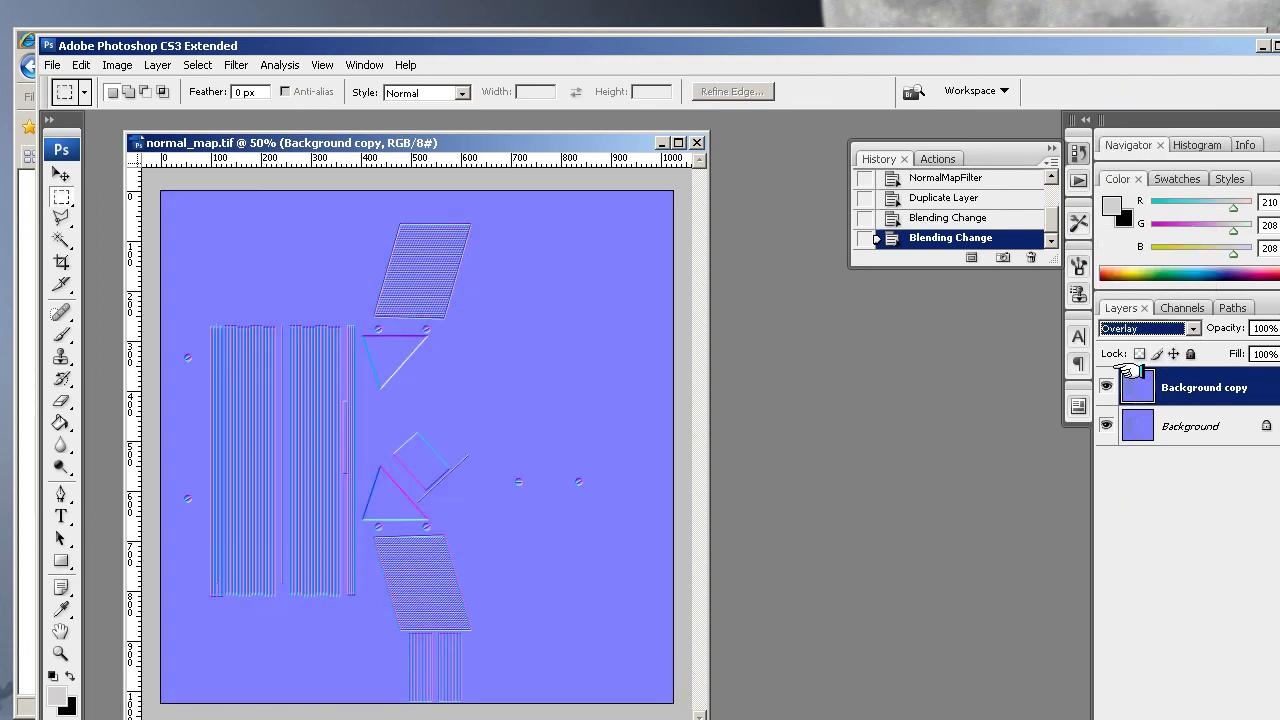